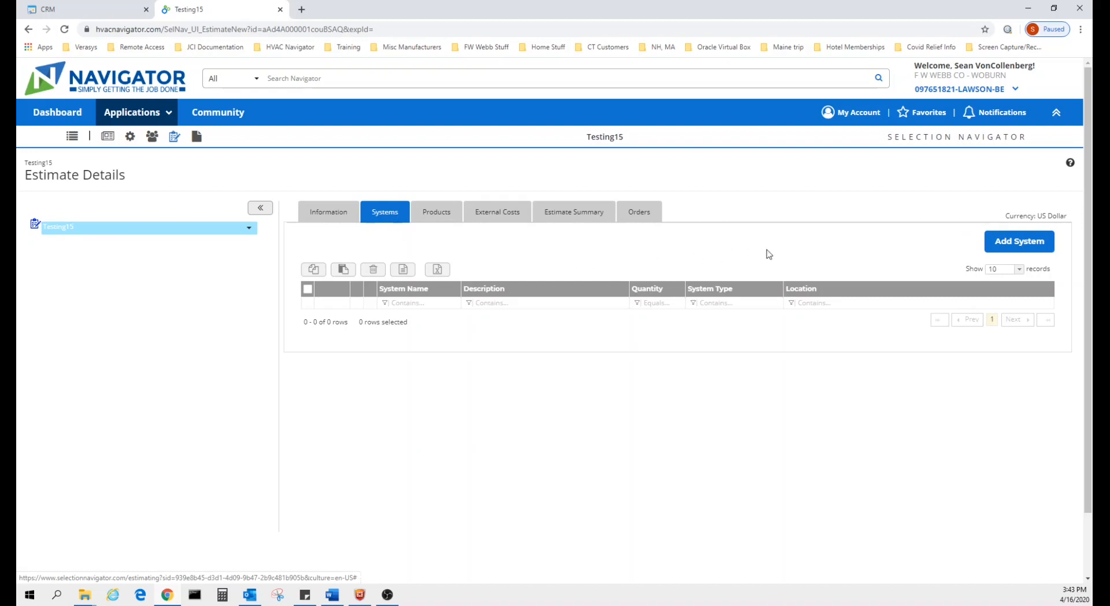
Add an Air Handling Unit.Mixed Air Single Duct system to the estimate and start its configuration.
{"action": "left_click", "coordinate": [1018, 241]}
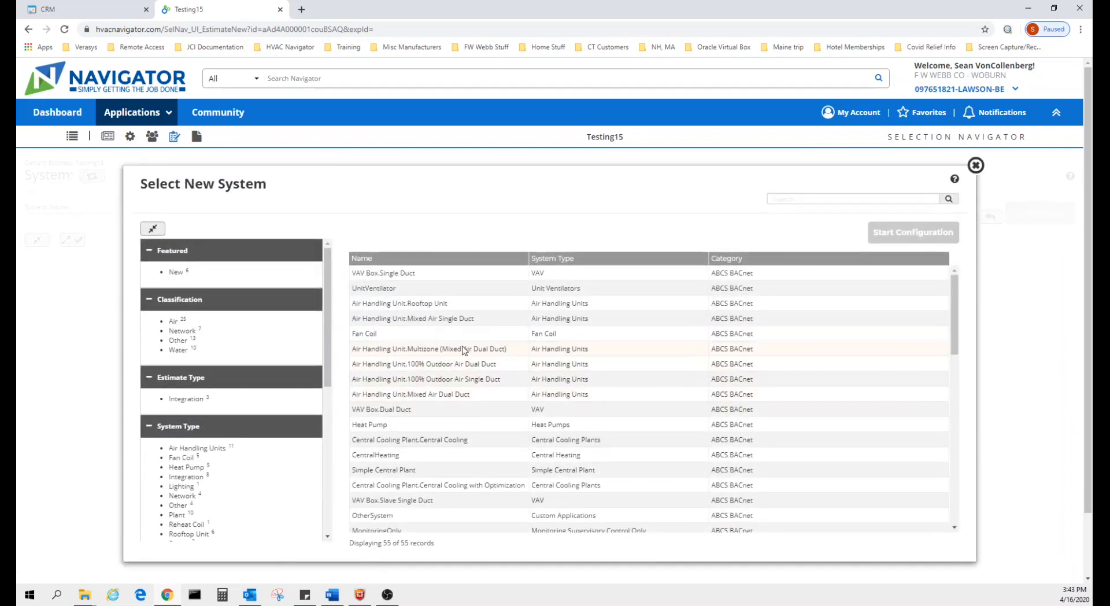
{"action": "left_click", "coordinate": [459, 322]}
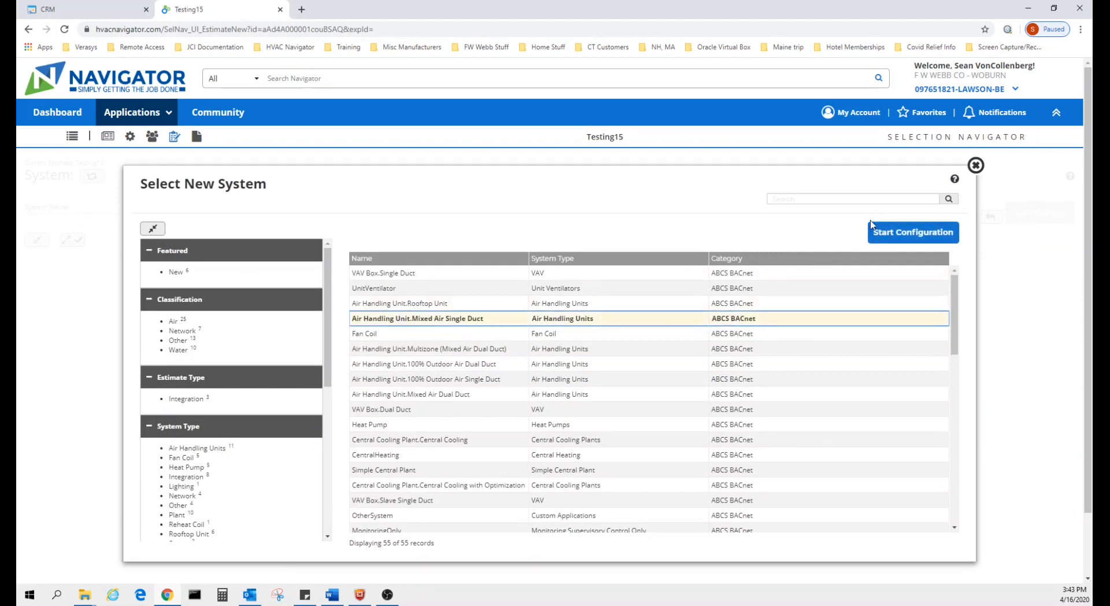
{"action": "left_click", "coordinate": [900, 231]}
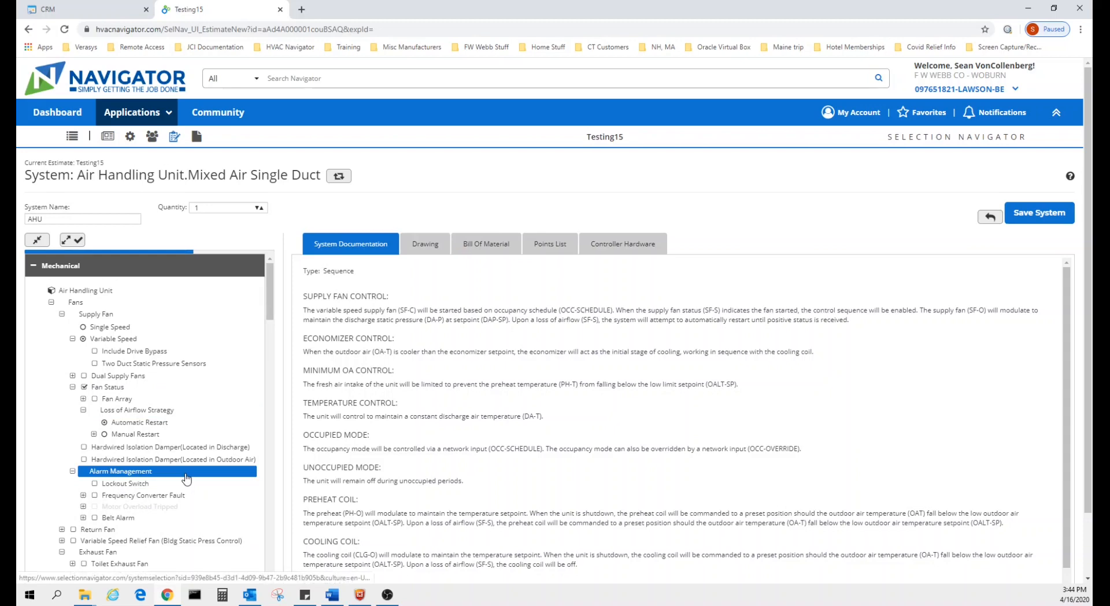
Review the air handling unit's mechanical options and its flow layout drawing.
{"action": "scroll", "coordinate": [186, 479], "scroll_direction": "down", "scroll_amount": 1}
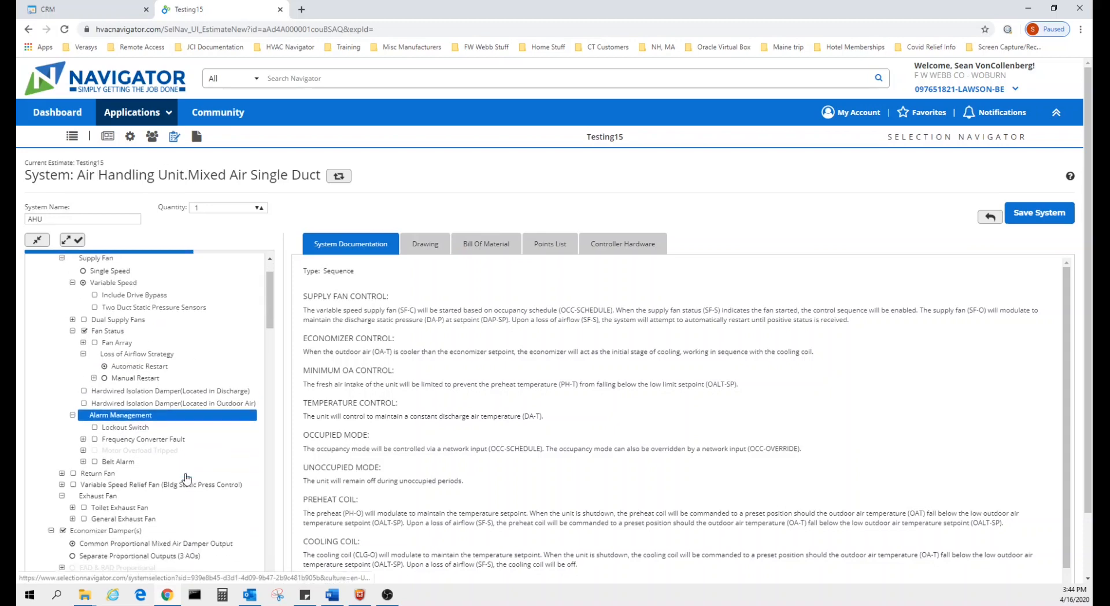
{"action": "scroll", "coordinate": [186, 479], "scroll_direction": "up", "scroll_amount": 1}
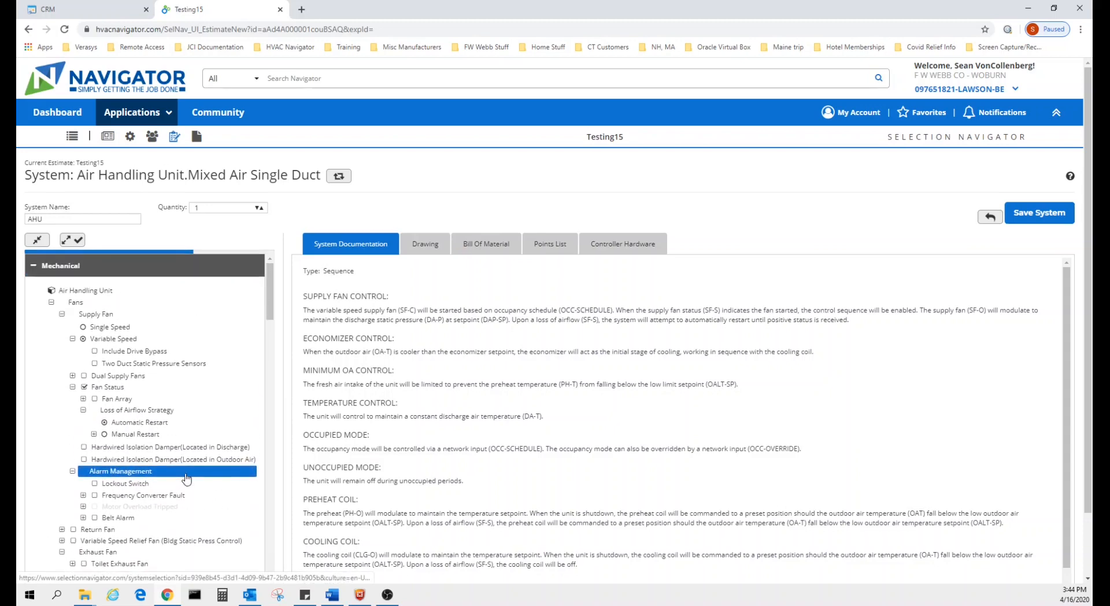
{"action": "left_click", "coordinate": [435, 251]}
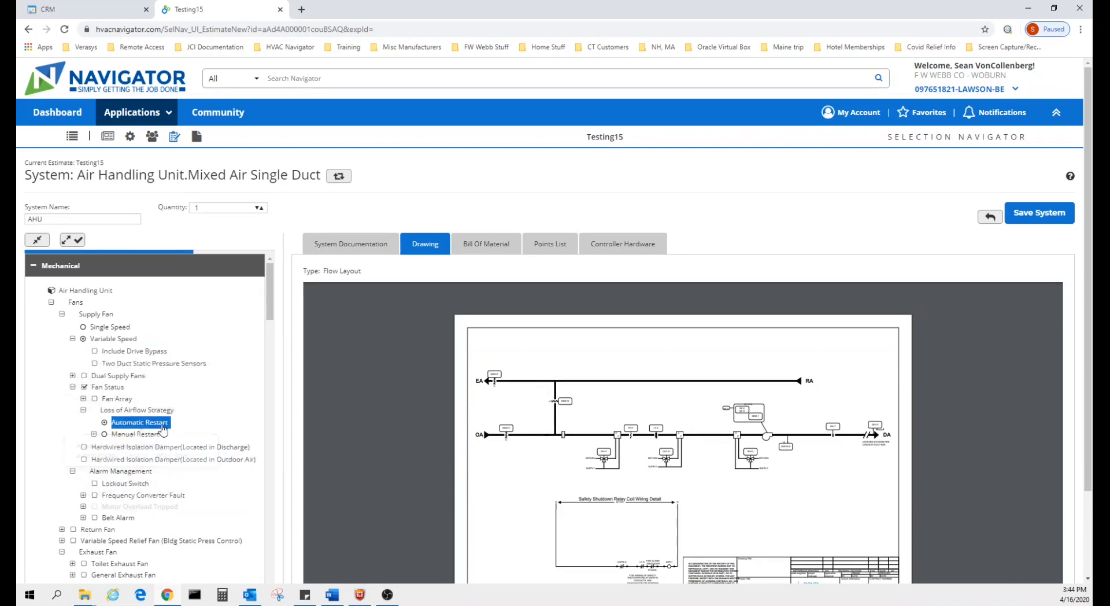
{"action": "scroll", "coordinate": [514, 449], "scroll_direction": "down", "scroll_amount": 1}
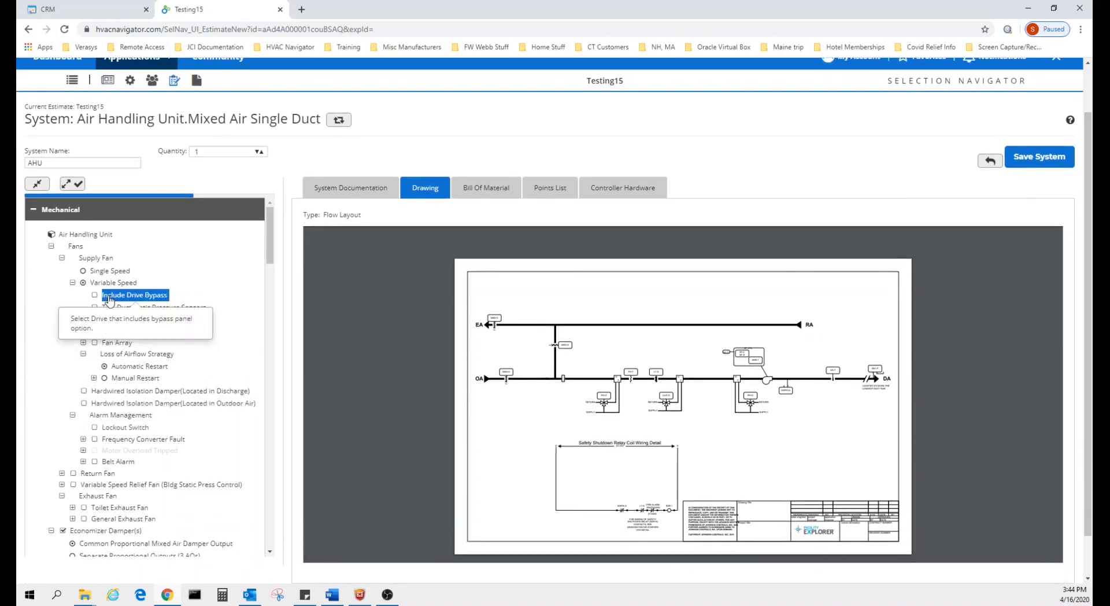
Try Single Speed for the supply fan, and set it back to Variable Speed.
{"action": "left_click", "coordinate": [83, 271]}
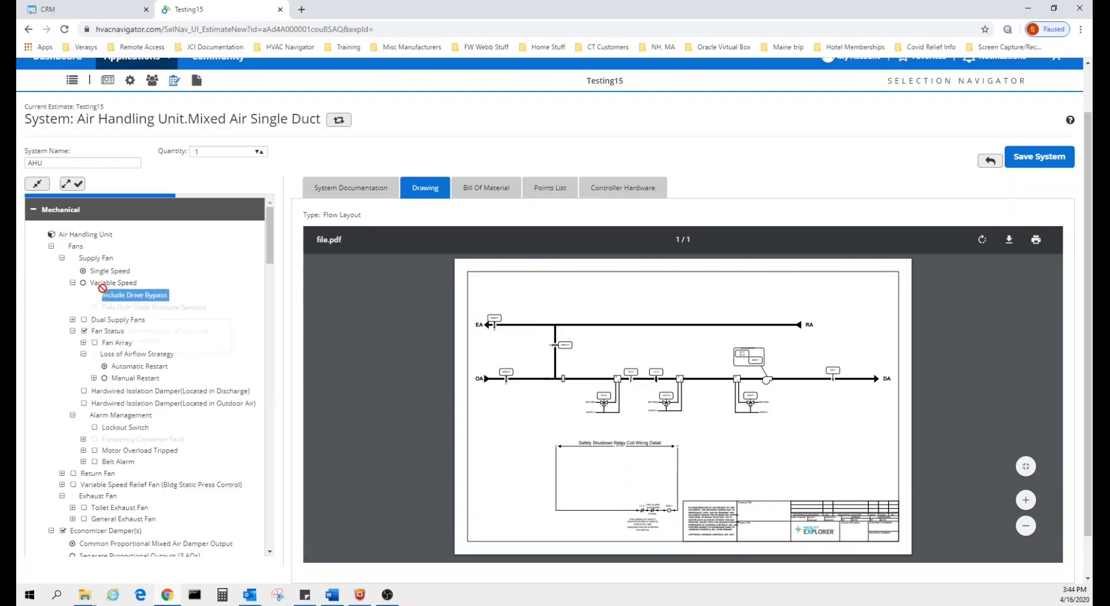
{"action": "left_click", "coordinate": [83, 283]}
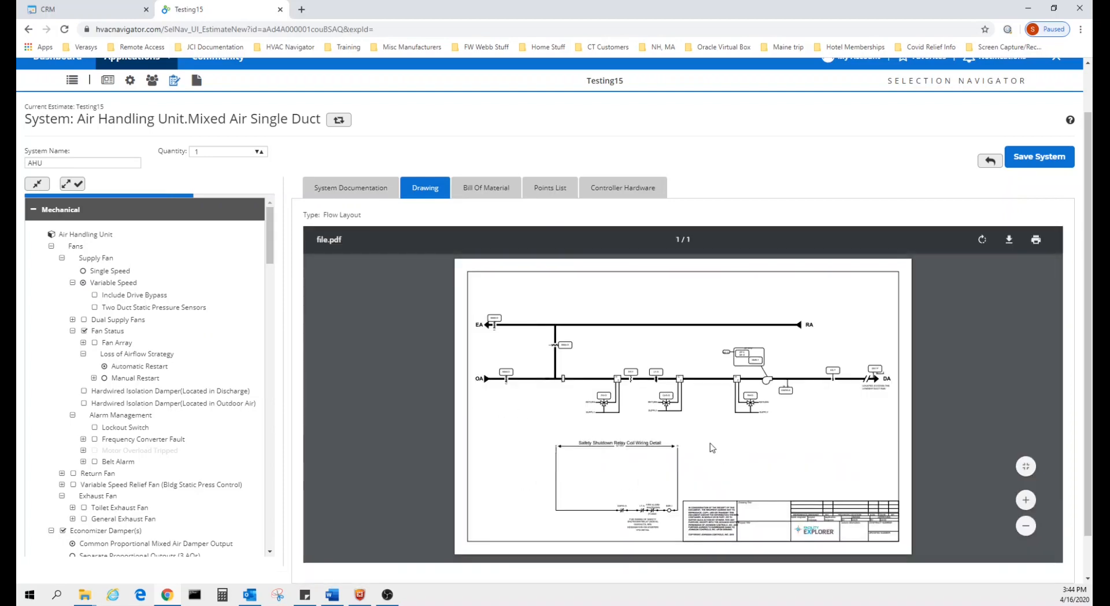
Save the air handling unit system and return to the estimate details.
{"action": "scroll", "coordinate": [712, 448], "scroll_direction": "up", "scroll_amount": 1}
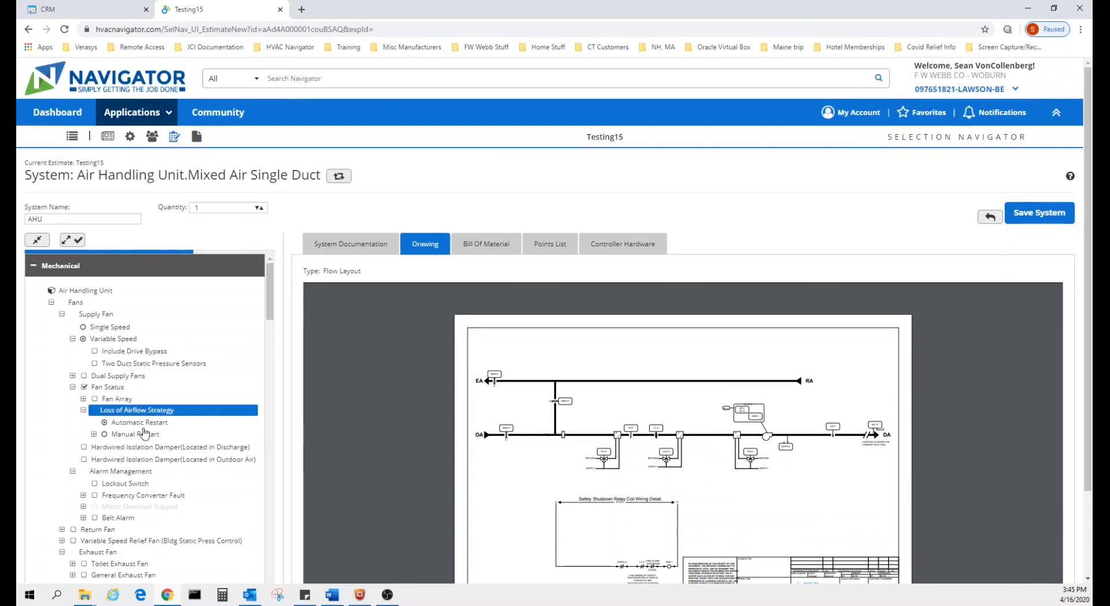
{"action": "left_click", "coordinate": [1050, 215]}
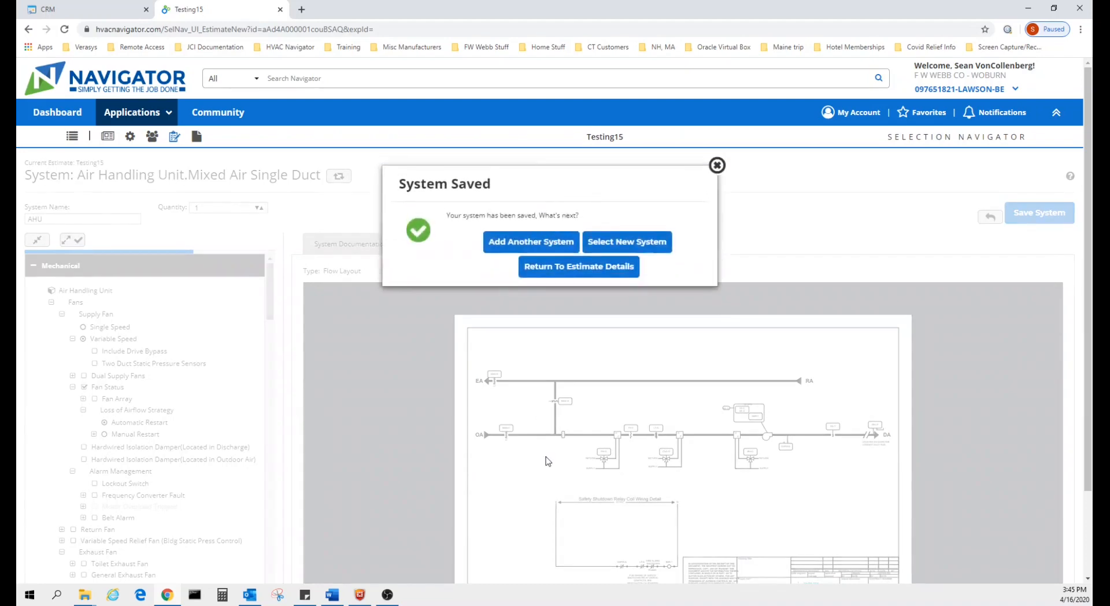
{"action": "left_click", "coordinate": [590, 274]}
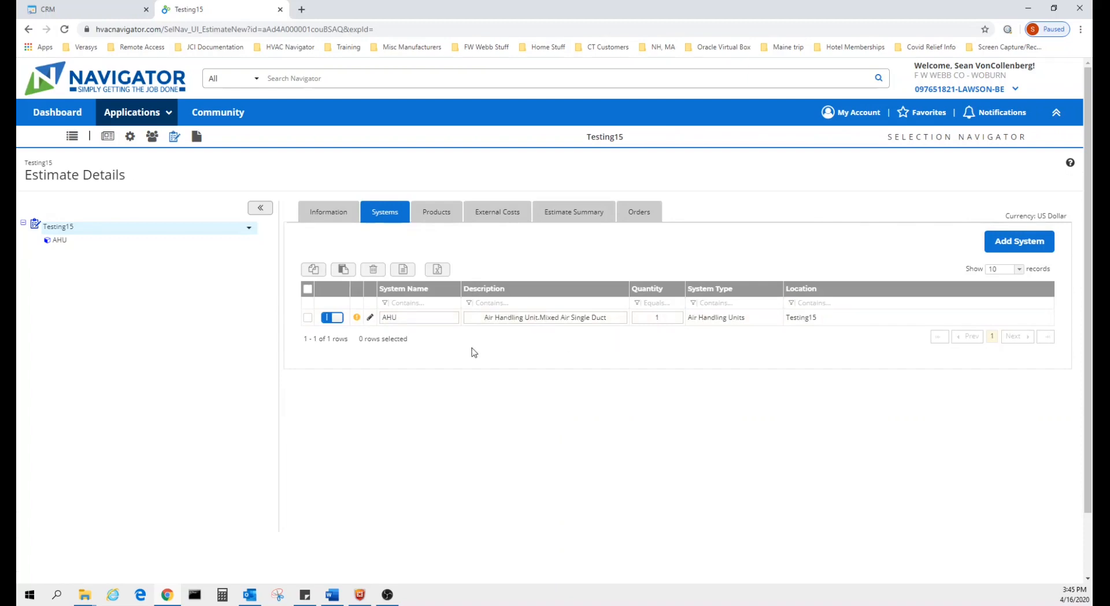
Add a VAV Box.Single Duct system to the estimate and start its configuration.
{"action": "mouse_move", "coordinate": [358, 318]}
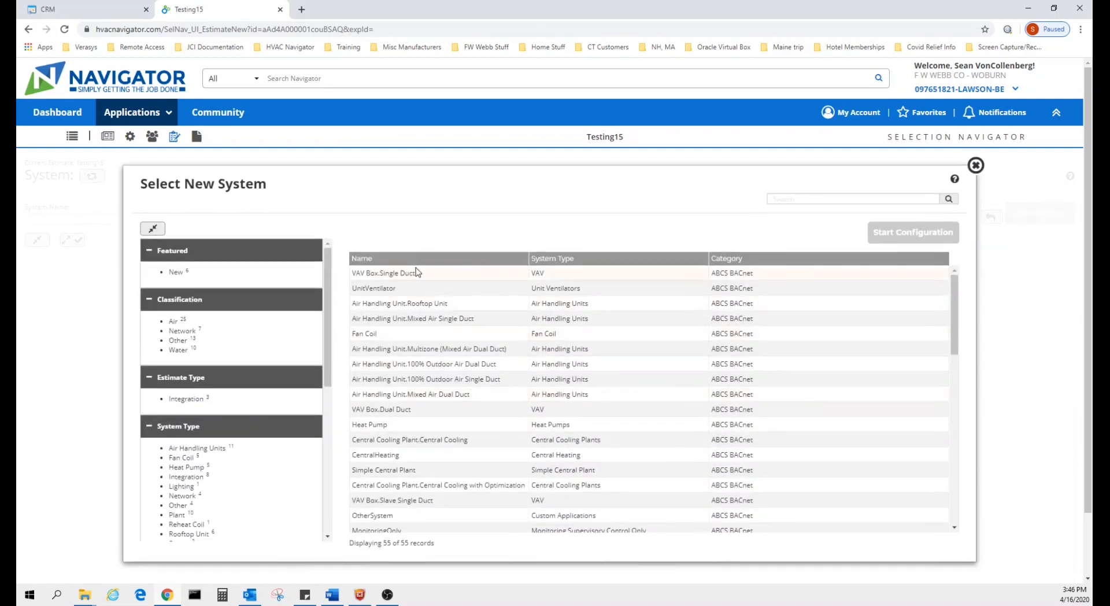
{"action": "left_click", "coordinate": [414, 274]}
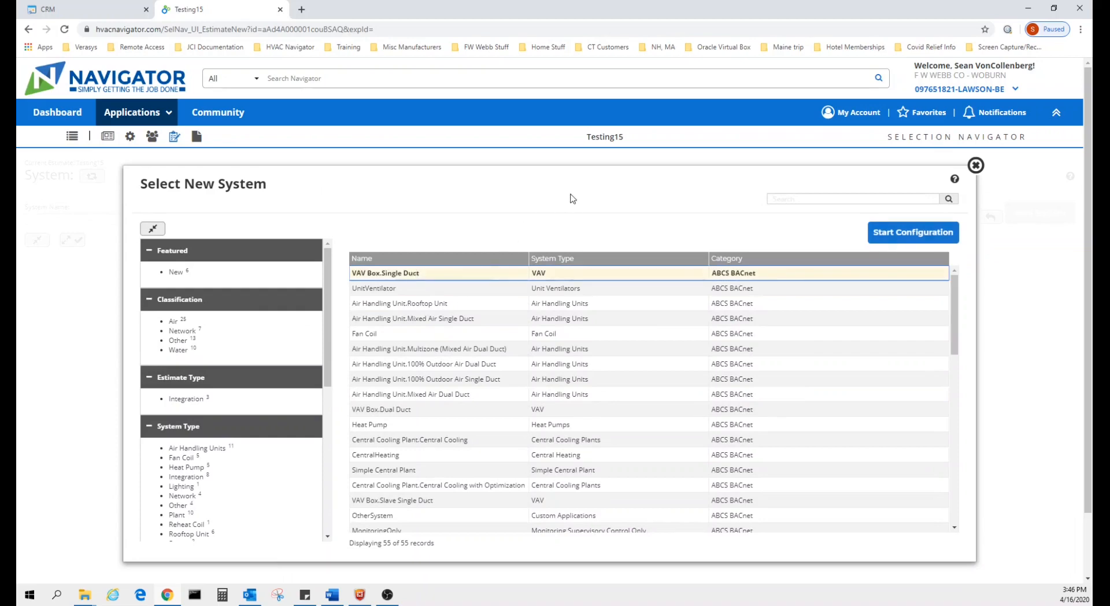
{"action": "left_click", "coordinate": [913, 232]}
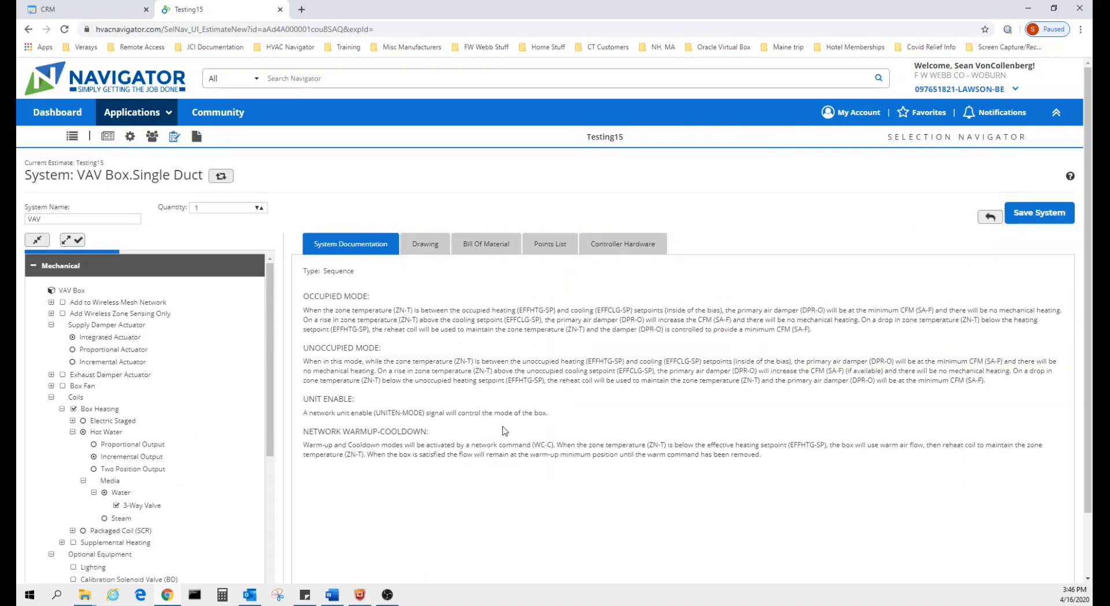
Show the VAV box's flow layout drawing and enable its Discharge Air Temperature sensor.
{"action": "left_click", "coordinate": [430, 248]}
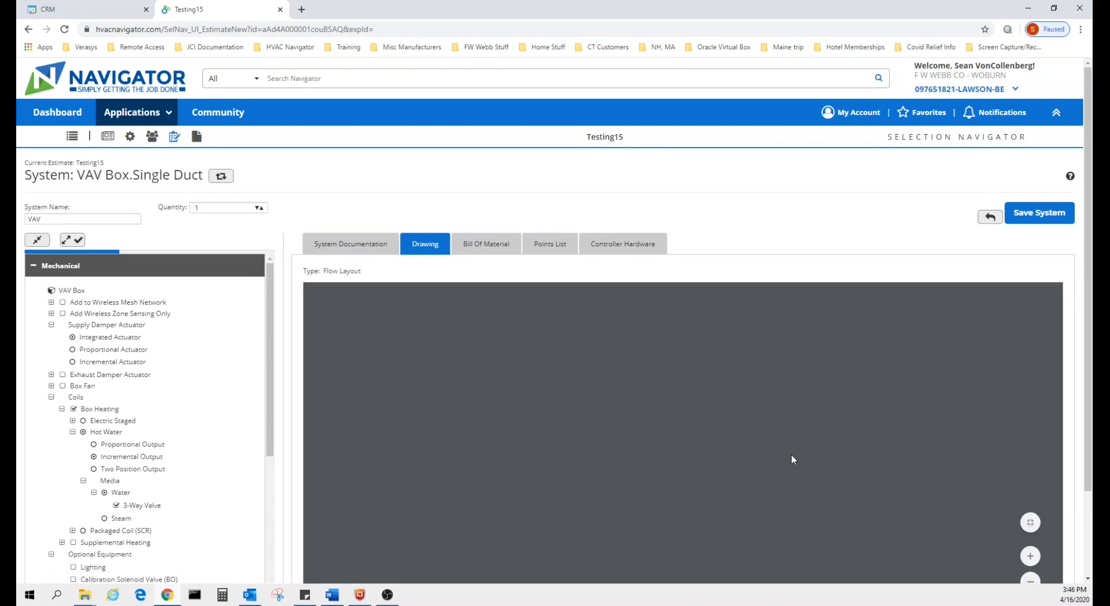
{"action": "scroll", "coordinate": [792, 459], "scroll_direction": "down", "scroll_amount": 1}
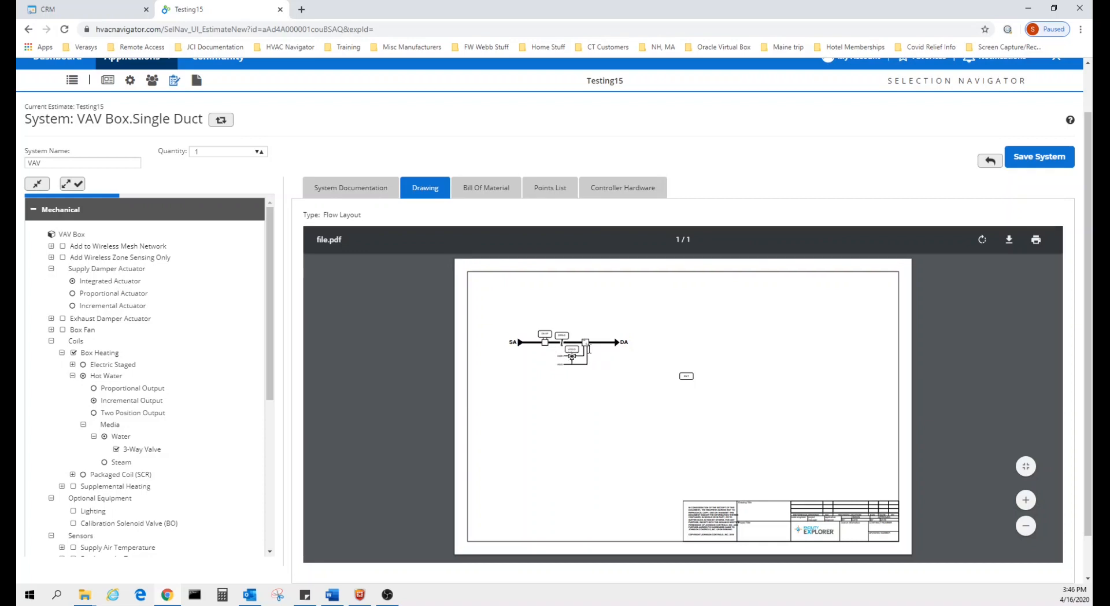
{"action": "scroll", "coordinate": [218, 423], "scroll_direction": "down", "scroll_amount": 1}
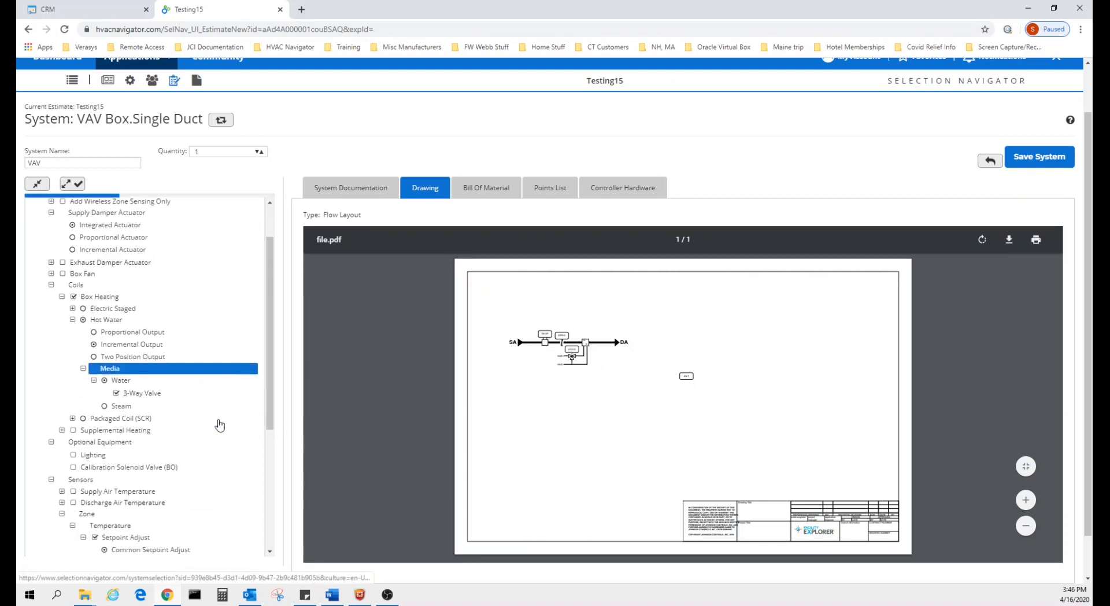
{"action": "scroll", "coordinate": [166, 448], "scroll_direction": "down", "scroll_amount": 2}
{"action": "left_click", "coordinate": [73, 395]}
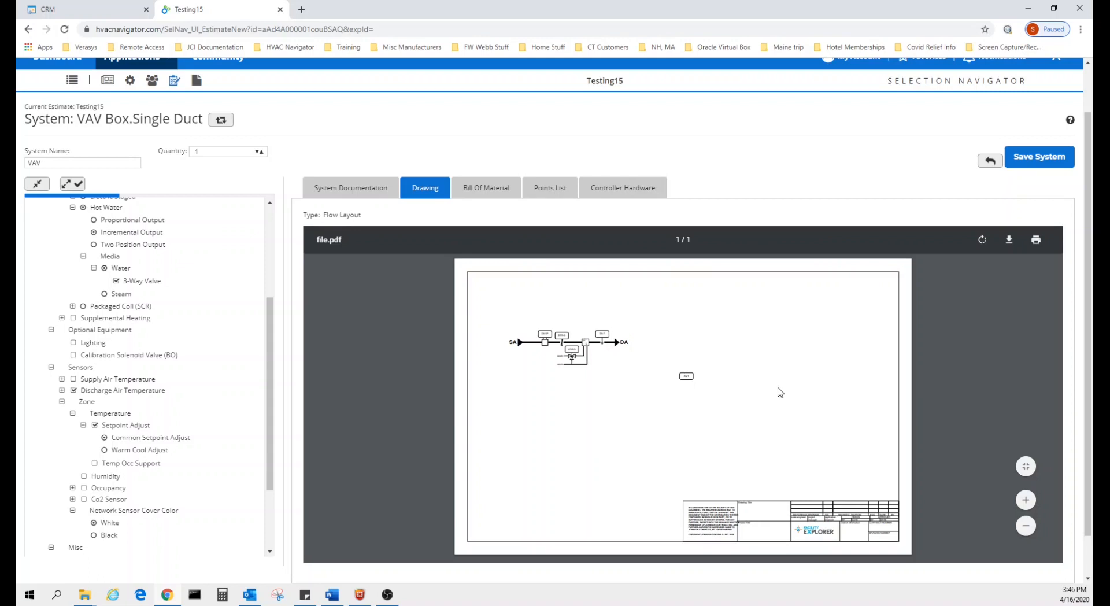
Check the remaining VAV box options, save the system and return to the estimate details.
{"action": "scroll", "coordinate": [780, 392], "scroll_direction": "up", "scroll_amount": 1}
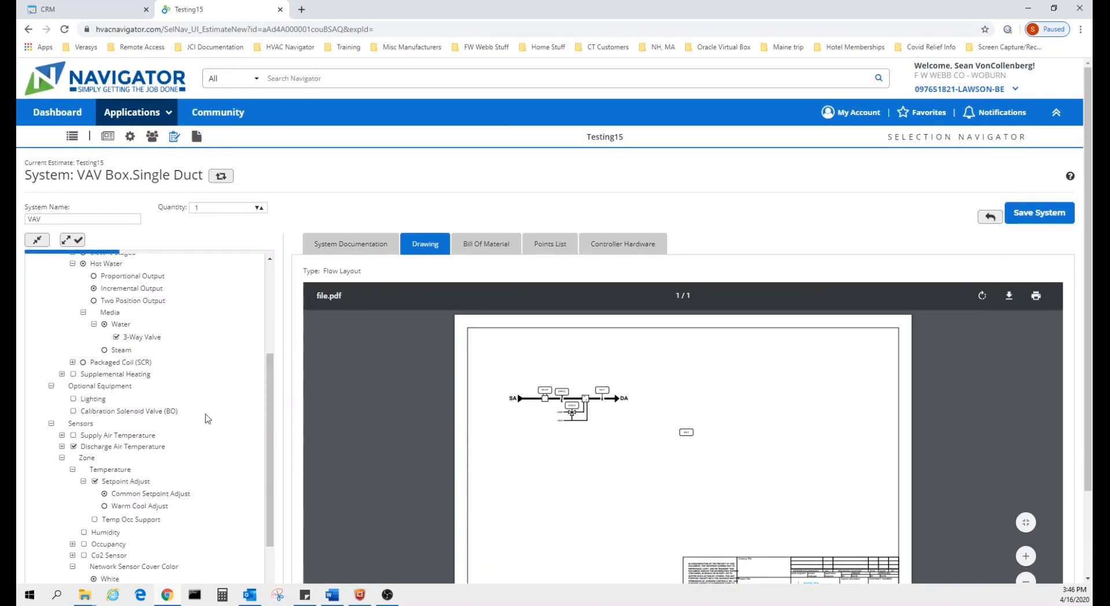
{"action": "scroll", "coordinate": [264, 413], "scroll_direction": "down", "scroll_amount": 2}
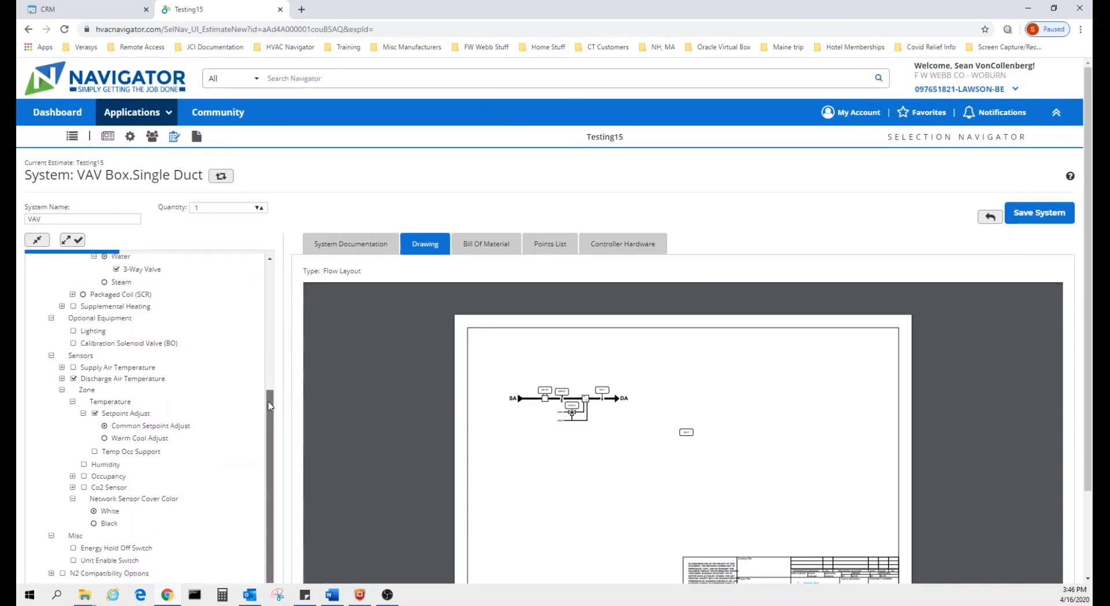
{"action": "scroll", "coordinate": [267, 411], "scroll_direction": "up", "scroll_amount": 8}
{"action": "scroll", "coordinate": [266, 379], "scroll_direction": "down", "scroll_amount": 6}
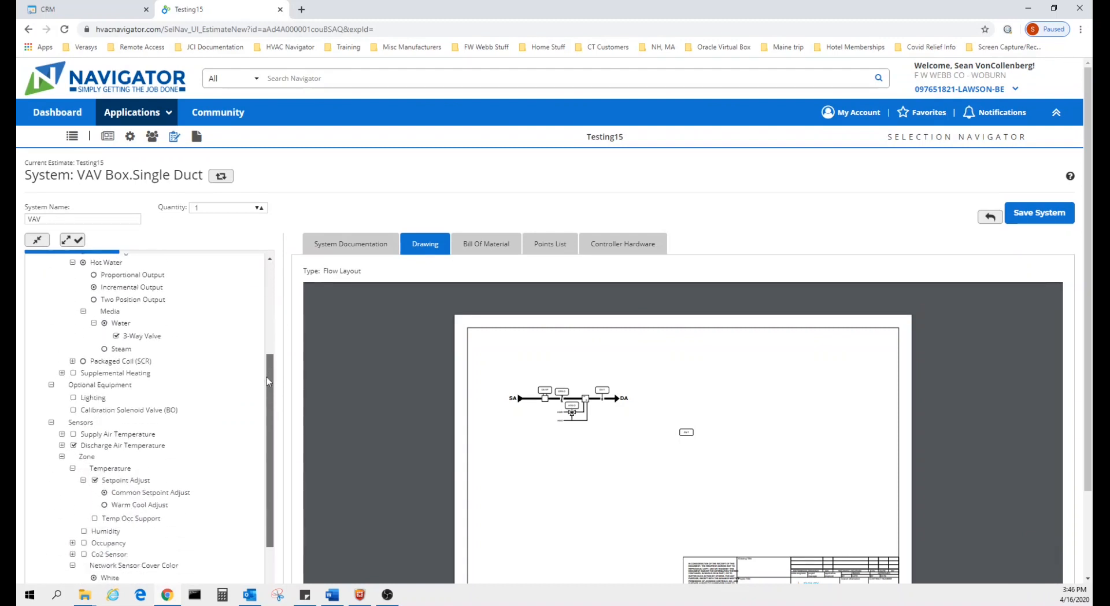
{"action": "scroll", "coordinate": [266, 377], "scroll_direction": "down", "scroll_amount": 3}
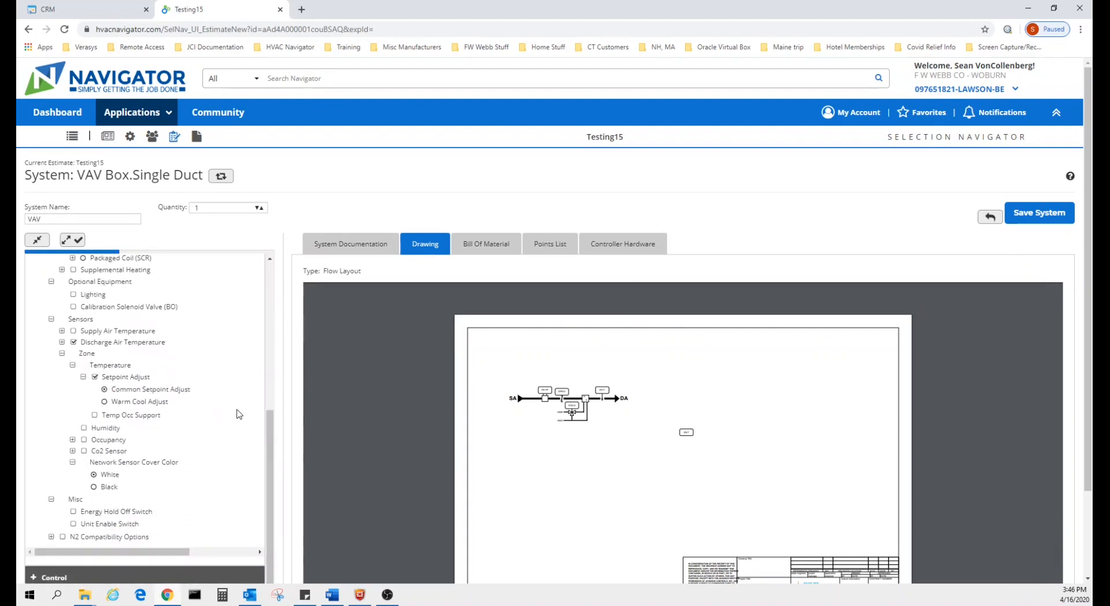
{"action": "left_click", "coordinate": [1042, 215]}
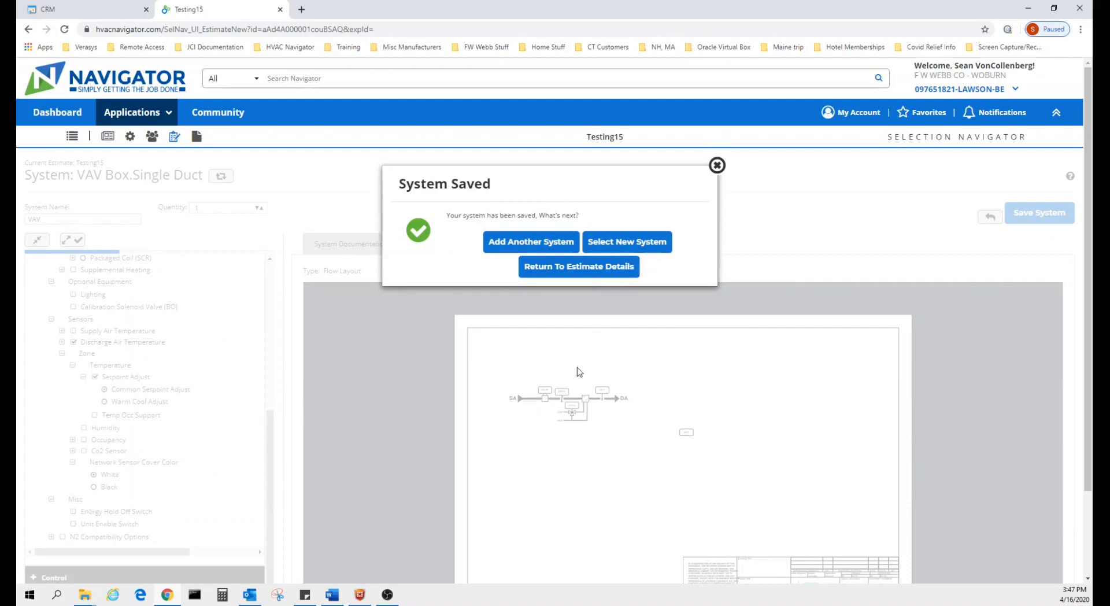
{"action": "left_click", "coordinate": [590, 267]}
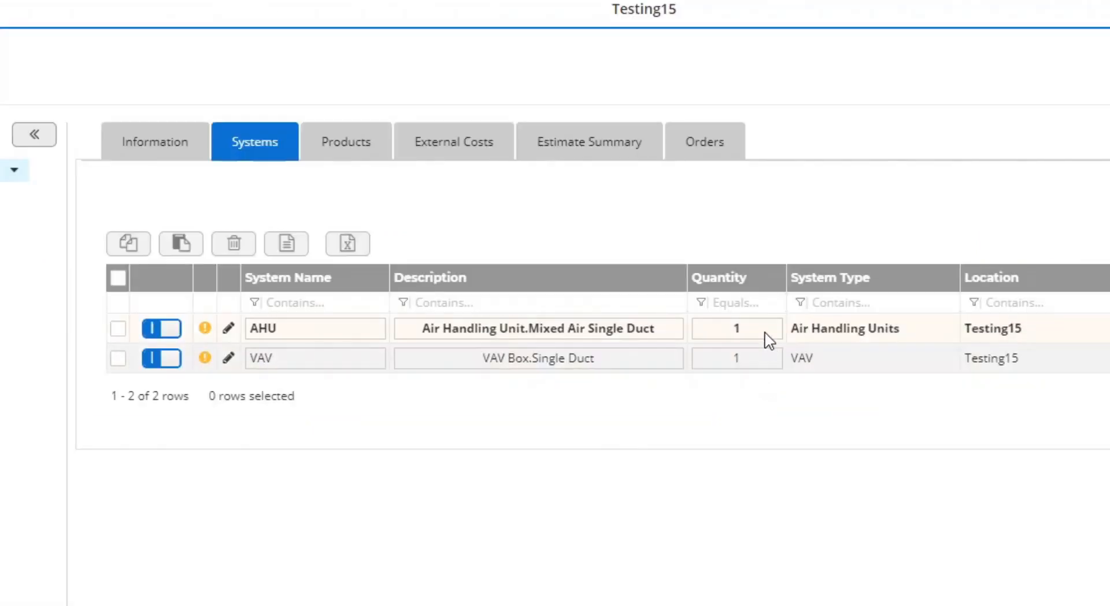
Set the quantities in the systems list to 2 for the AHU and 10 for the VAV.
{"action": "left_click", "coordinate": [673, 318]}
{"action": "type", "text": "2"}
{"action": "key", "text": "Return"}
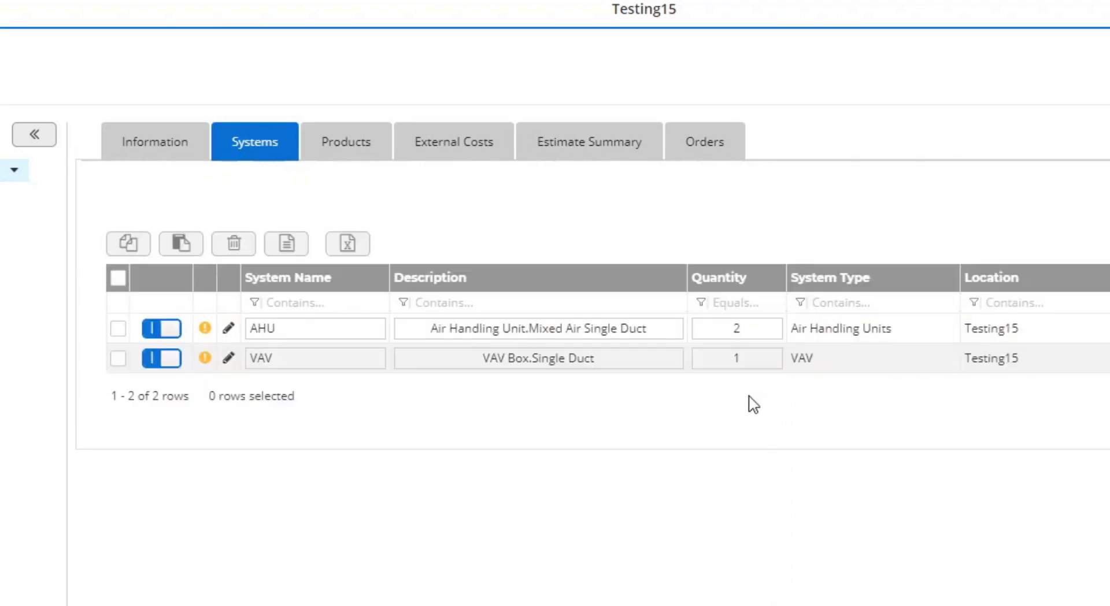
{"action": "left_click", "coordinate": [767, 362]}
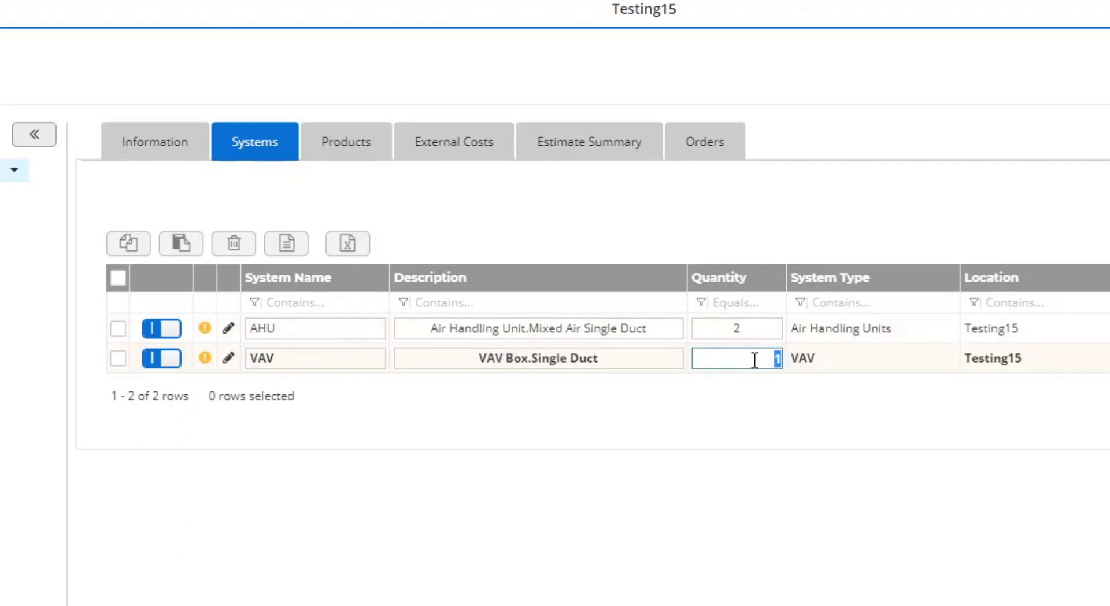
{"action": "type", "text": "10"}
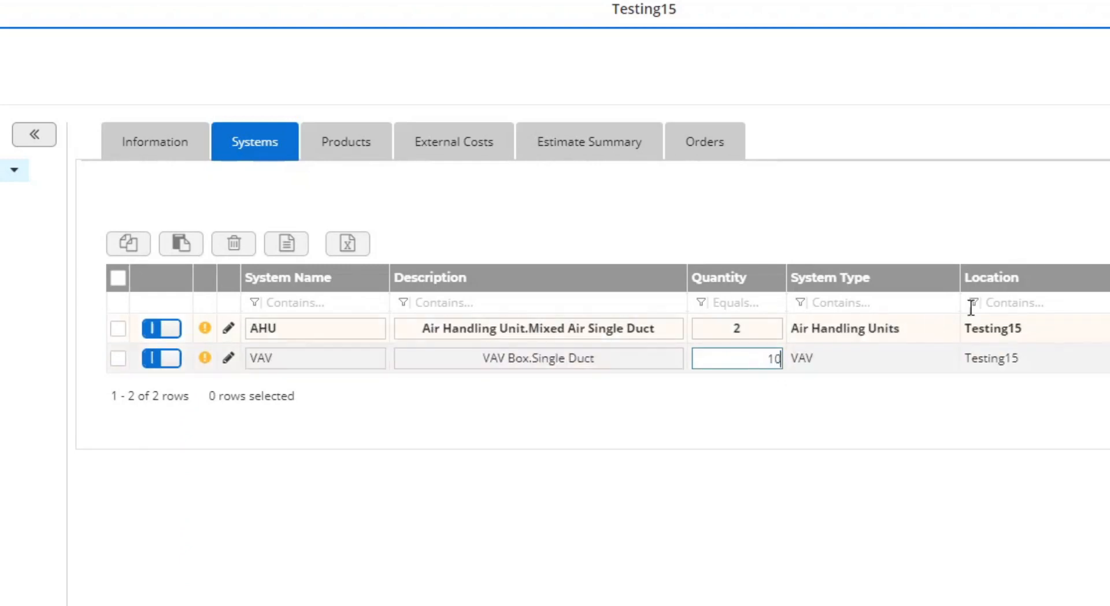
{"action": "key", "text": "Return"}
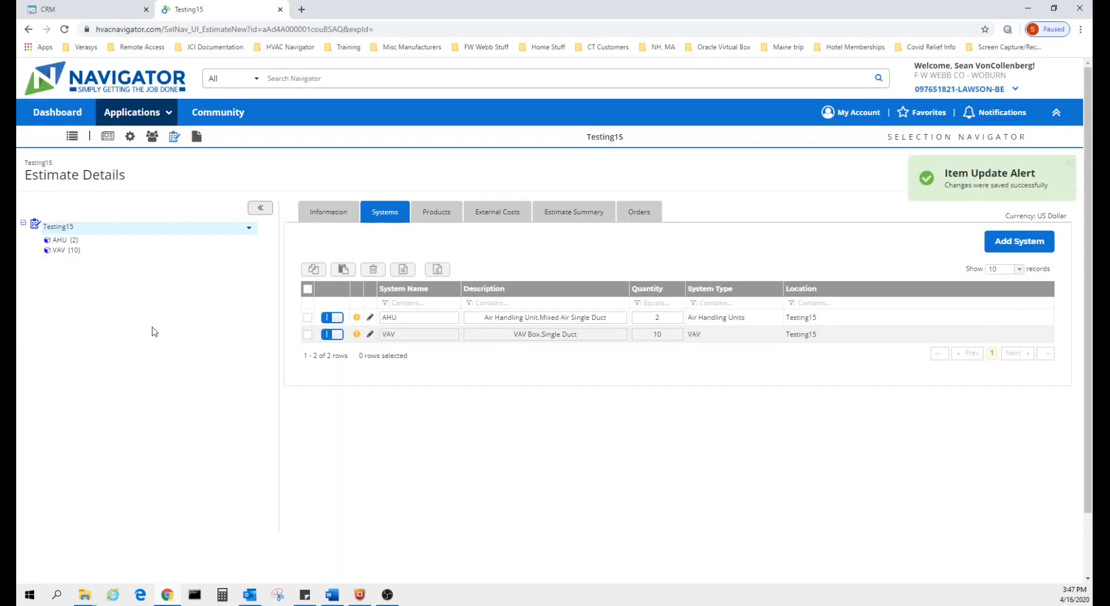
Add a CentralHeating system to the estimate and start its configuration.
{"action": "left_click", "coordinate": [1018, 244]}
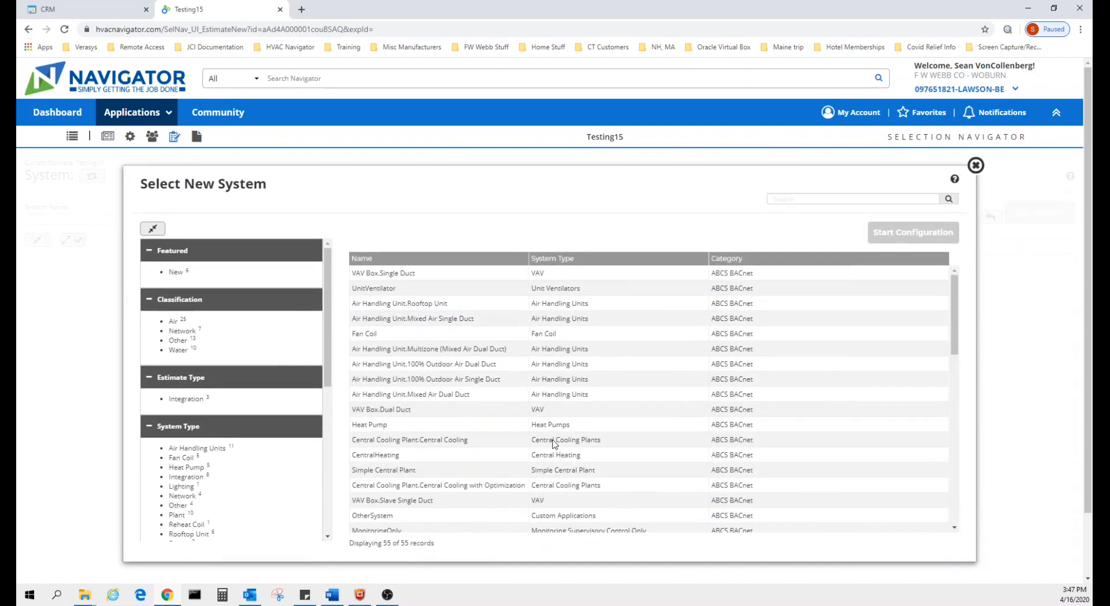
{"action": "scroll", "coordinate": [554, 444], "scroll_direction": "down", "scroll_amount": 1}
{"action": "left_click", "coordinate": [444, 402]}
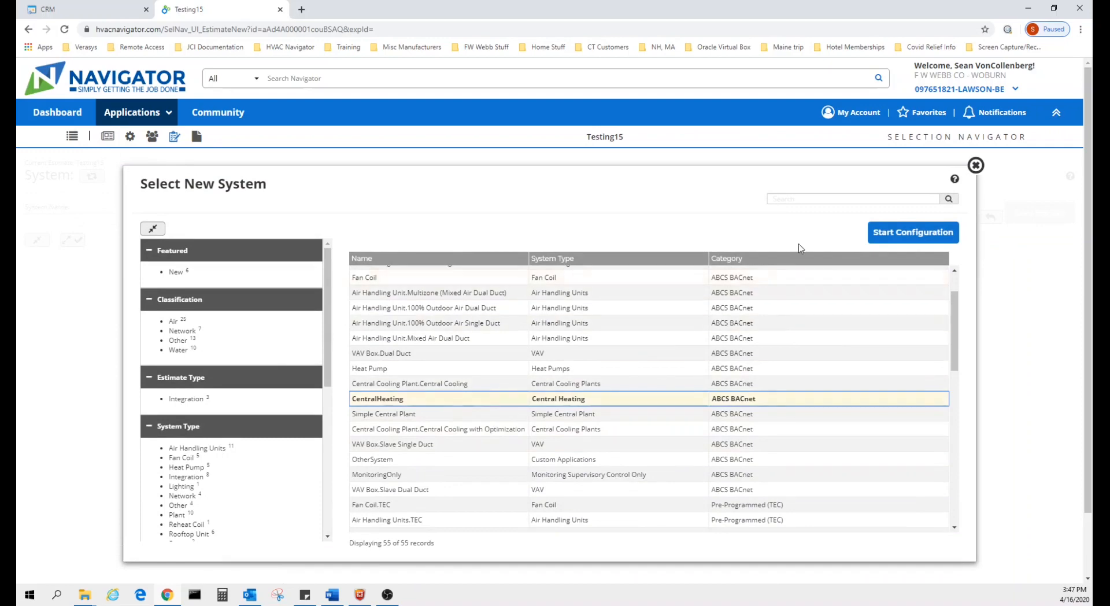
{"action": "left_click", "coordinate": [898, 234]}
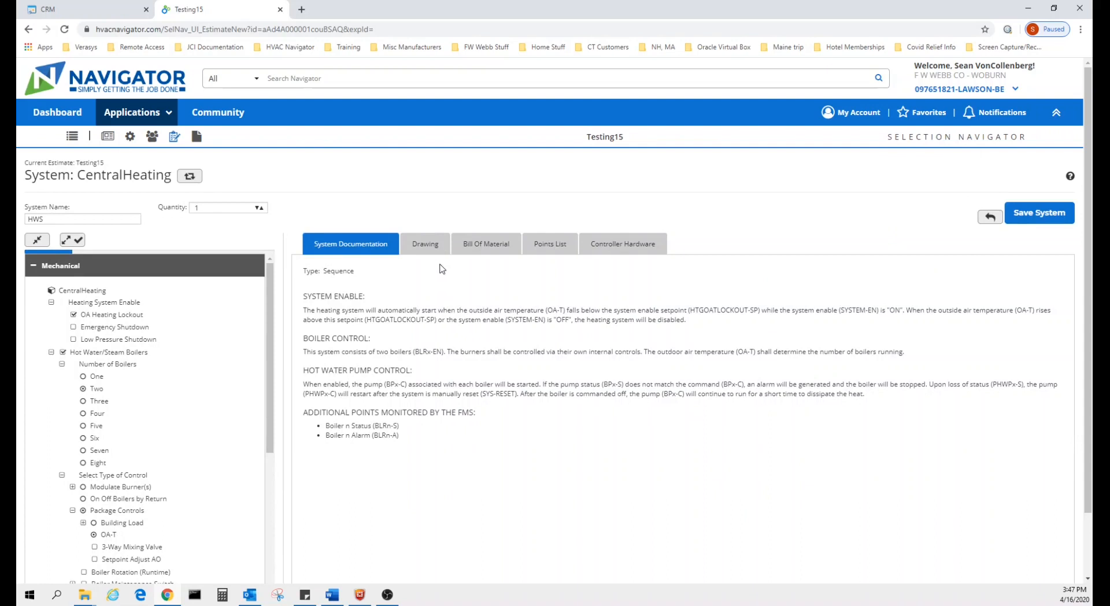
Show the boiler layout drawing and change the hot water pump arrangement to Parallel Primary HW Pumps.
{"action": "left_click", "coordinate": [435, 252]}
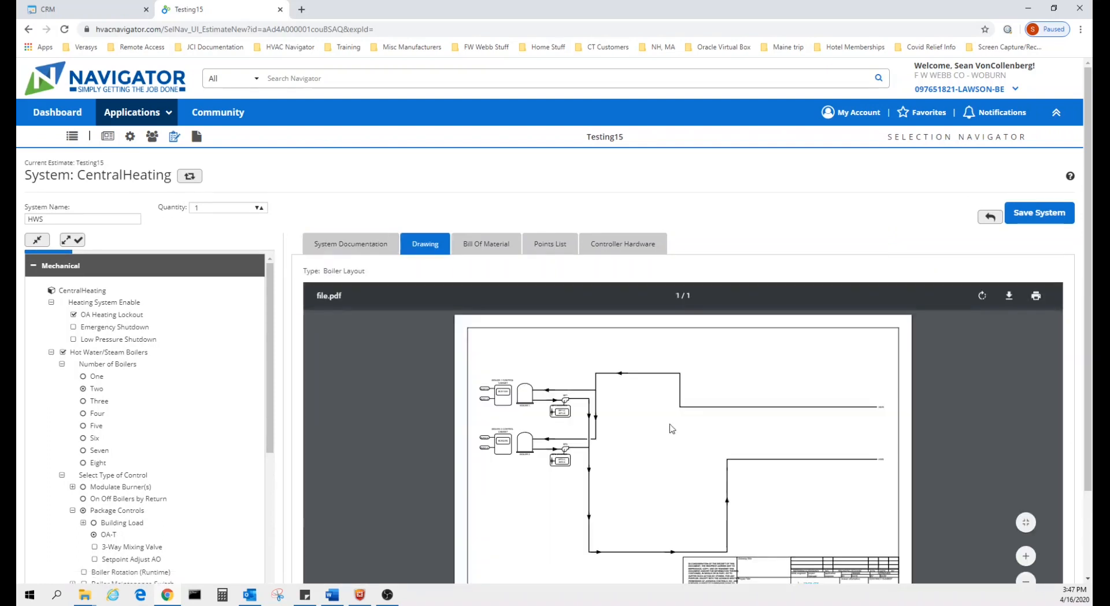
{"action": "scroll", "coordinate": [671, 428], "scroll_direction": "down", "scroll_amount": 1}
{"action": "left_click_drag", "start_coordinate": [270, 378], "coordinate": [276, 512]}
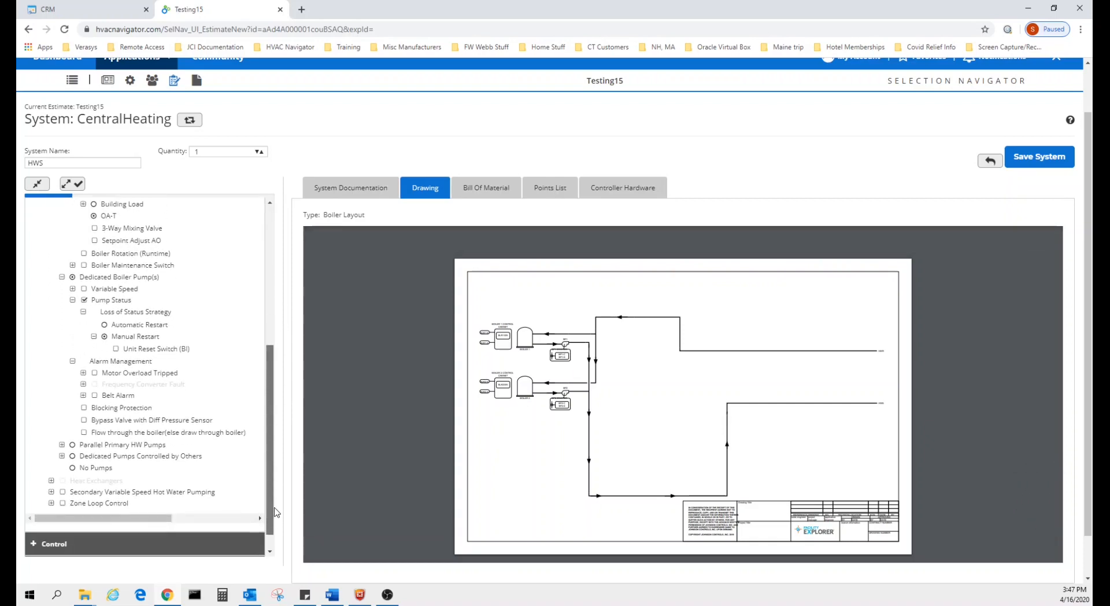
{"action": "left_click", "coordinate": [61, 445]}
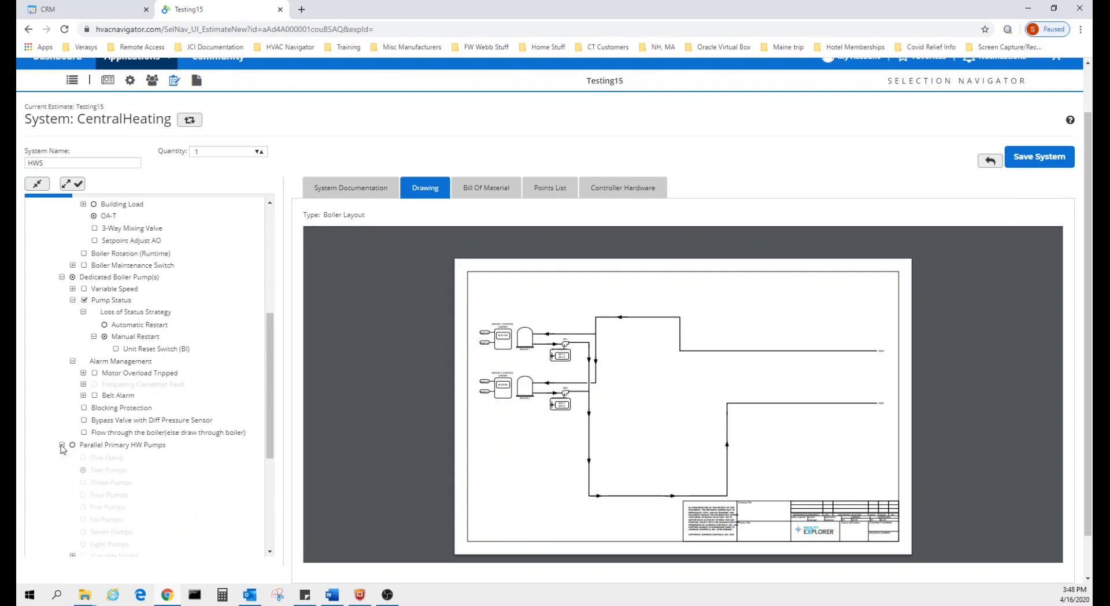
{"action": "scroll", "coordinate": [201, 485], "scroll_direction": "down", "scroll_amount": 1}
{"action": "scroll", "coordinate": [201, 484], "scroll_direction": "down", "scroll_amount": 1}
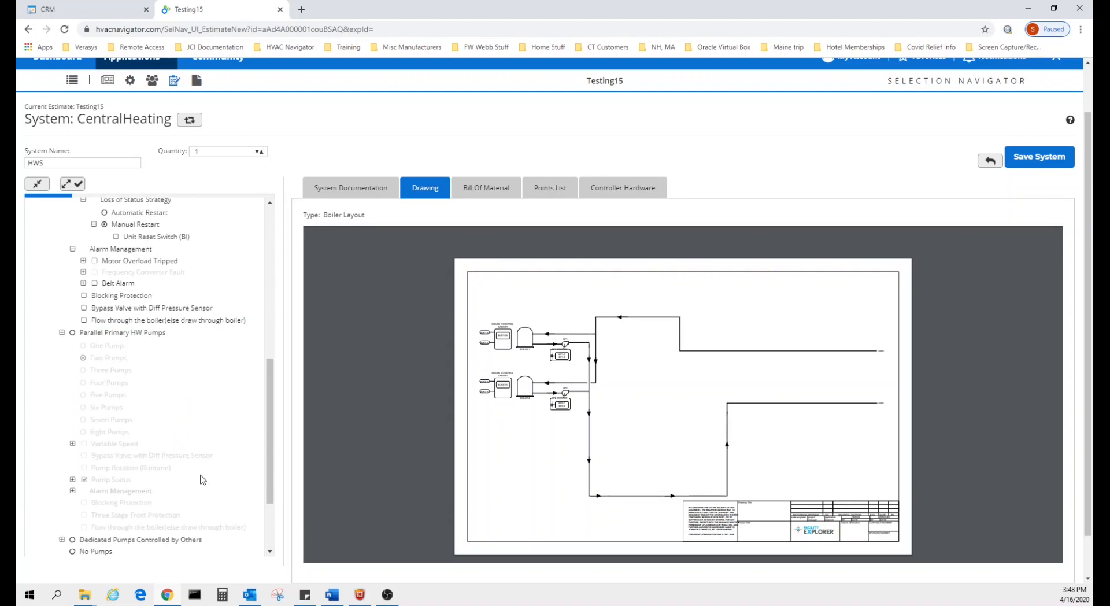
{"action": "left_click", "coordinate": [73, 333]}
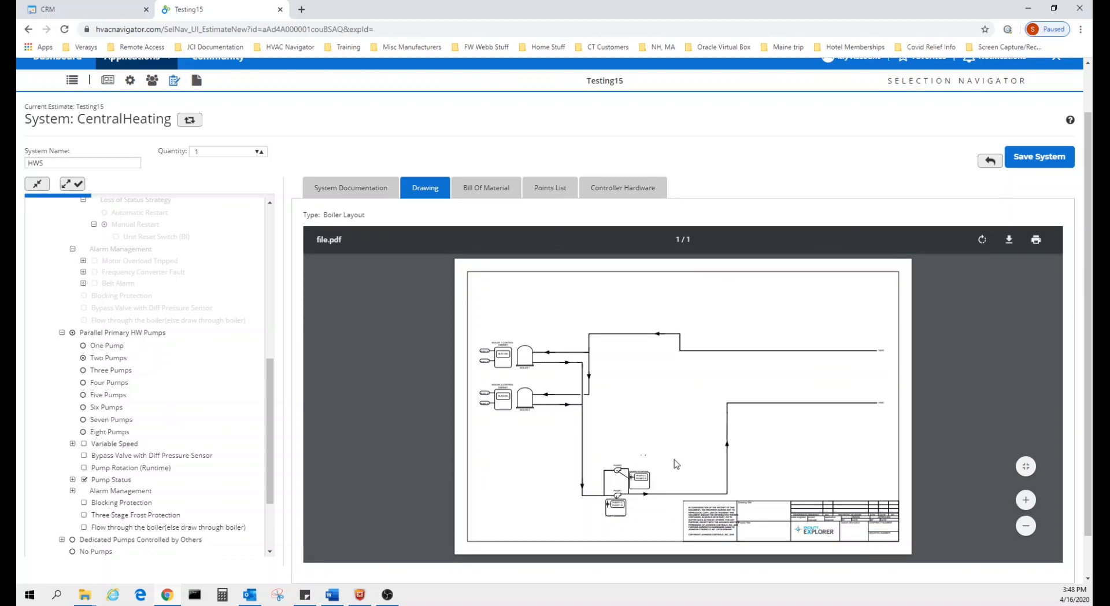
{"action": "scroll", "coordinate": [676, 464], "scroll_direction": "up", "scroll_amount": 1}
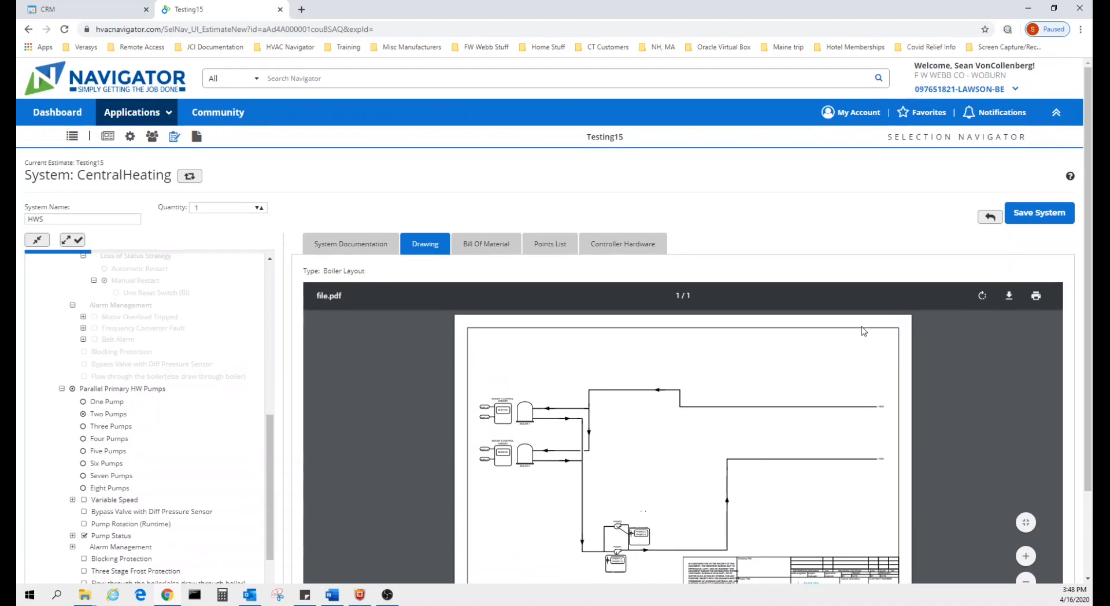
Review the central heating system's mechanical options and its boiler, heat exchanger, secondary hot water and general control options.
{"action": "left_click_drag", "start_coordinate": [269, 438], "coordinate": [269, 481]}
{"action": "scroll", "coordinate": [138, 335], "scroll_direction": "up", "scroll_amount": 15}
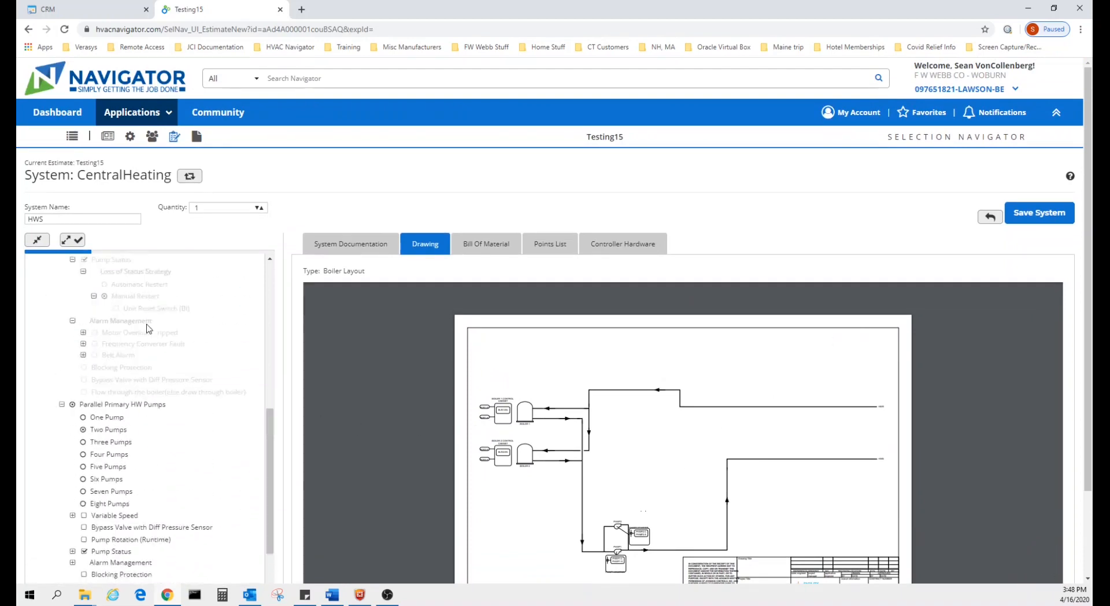
{"action": "left_click", "coordinate": [119, 315]}
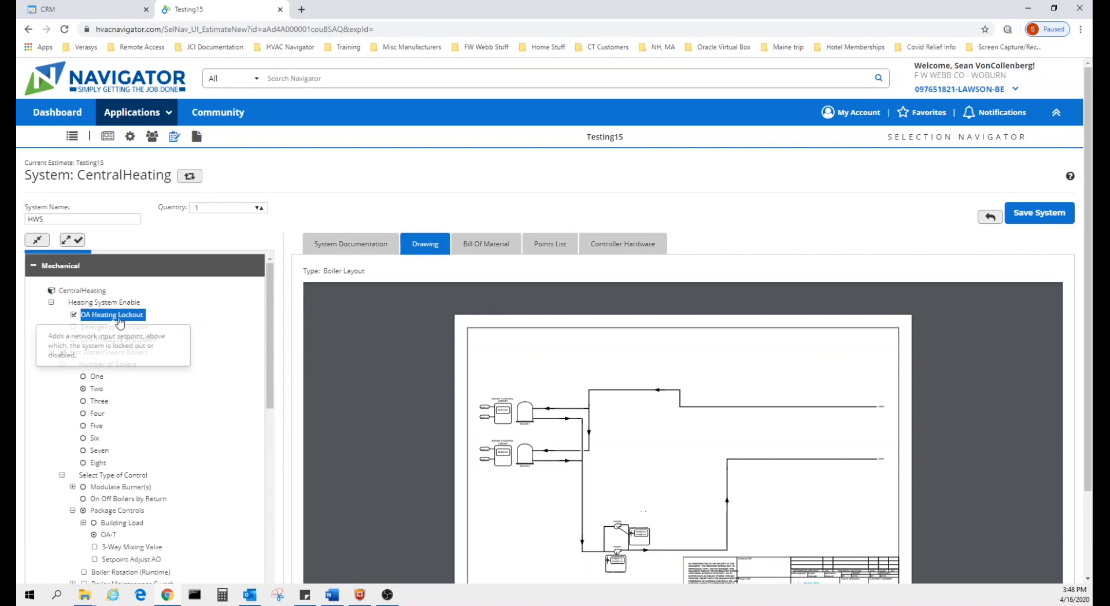
{"action": "left_click", "coordinate": [34, 265]}
{"action": "left_click", "coordinate": [33, 290]}
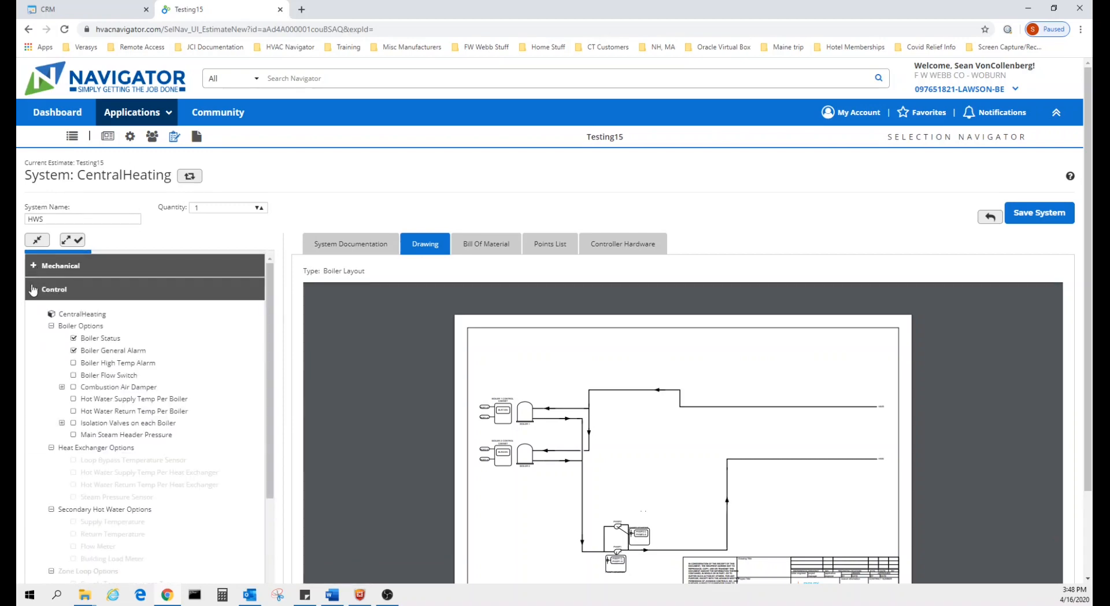
{"action": "scroll", "coordinate": [173, 405], "scroll_direction": "down", "scroll_amount": 3}
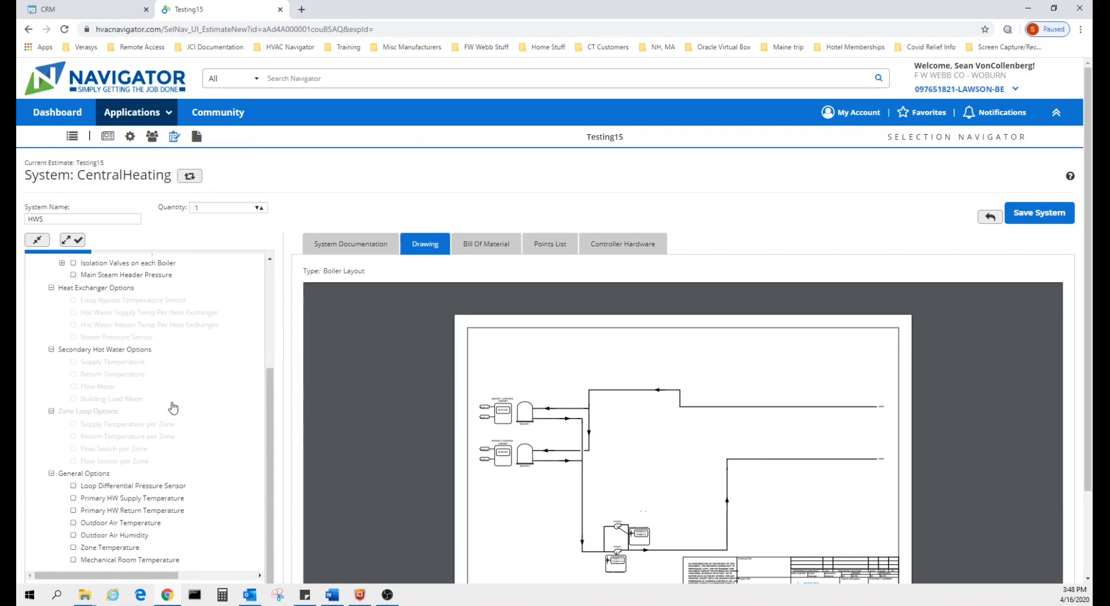
{"action": "scroll", "coordinate": [173, 405], "scroll_direction": "up", "scroll_amount": 3}
{"action": "left_click", "coordinate": [34, 290]}
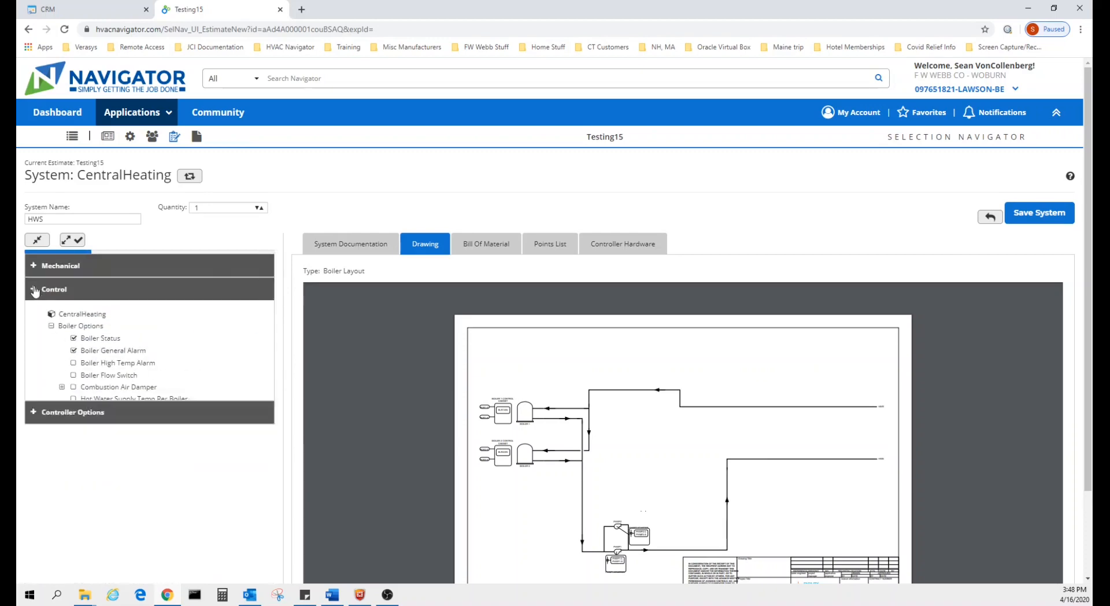
Try the No Panel packaging option in the controller options and restore the standard panel.
{"action": "left_click", "coordinate": [36, 315]}
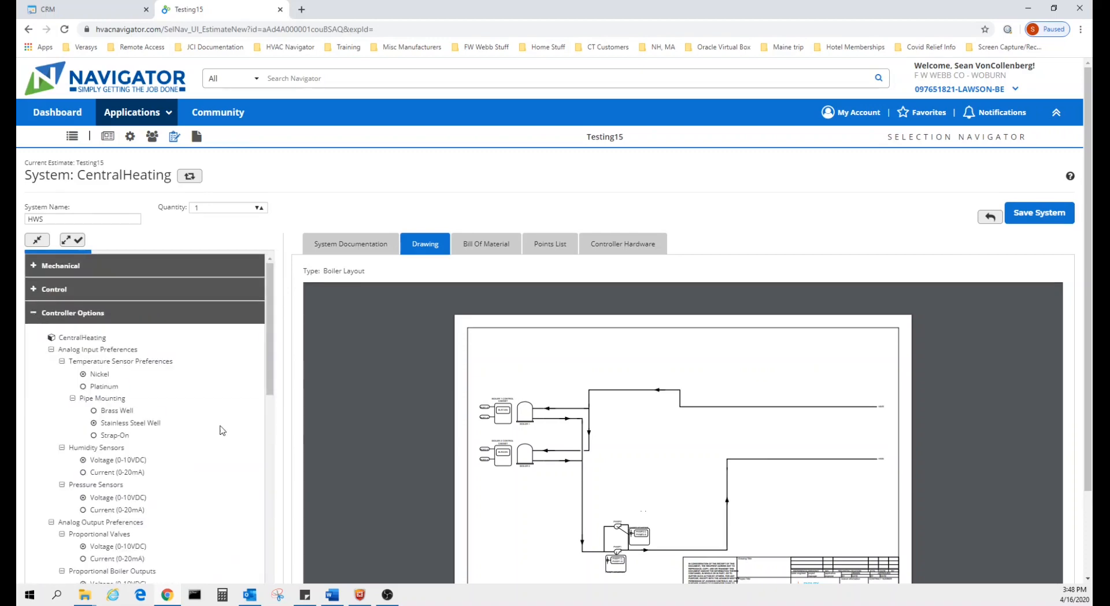
{"action": "scroll", "coordinate": [219, 430], "scroll_direction": "down", "scroll_amount": 10}
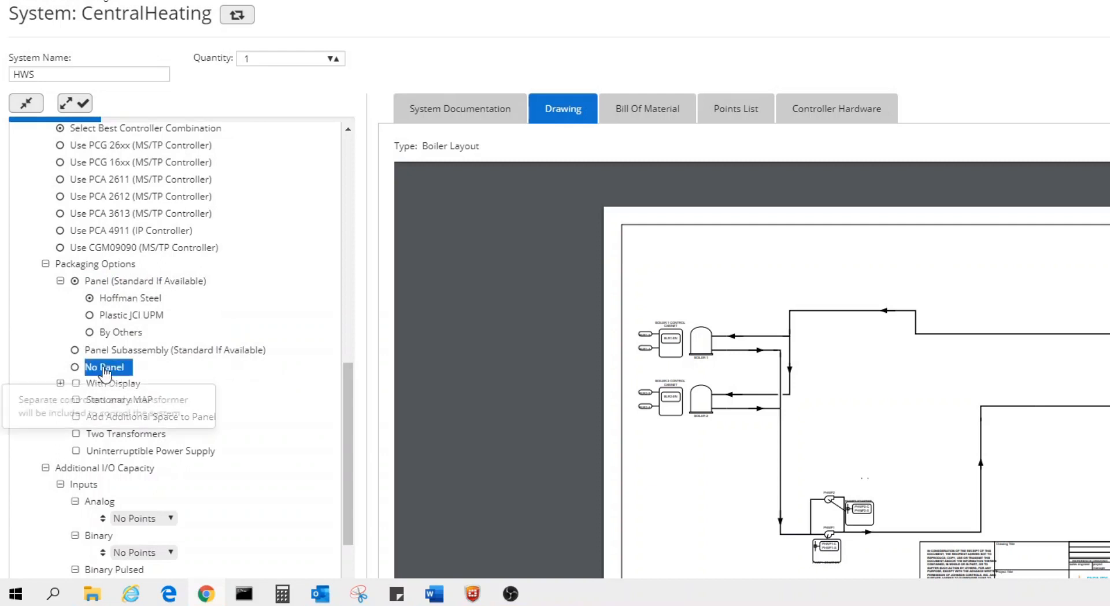
{"action": "left_click", "coordinate": [75, 368]}
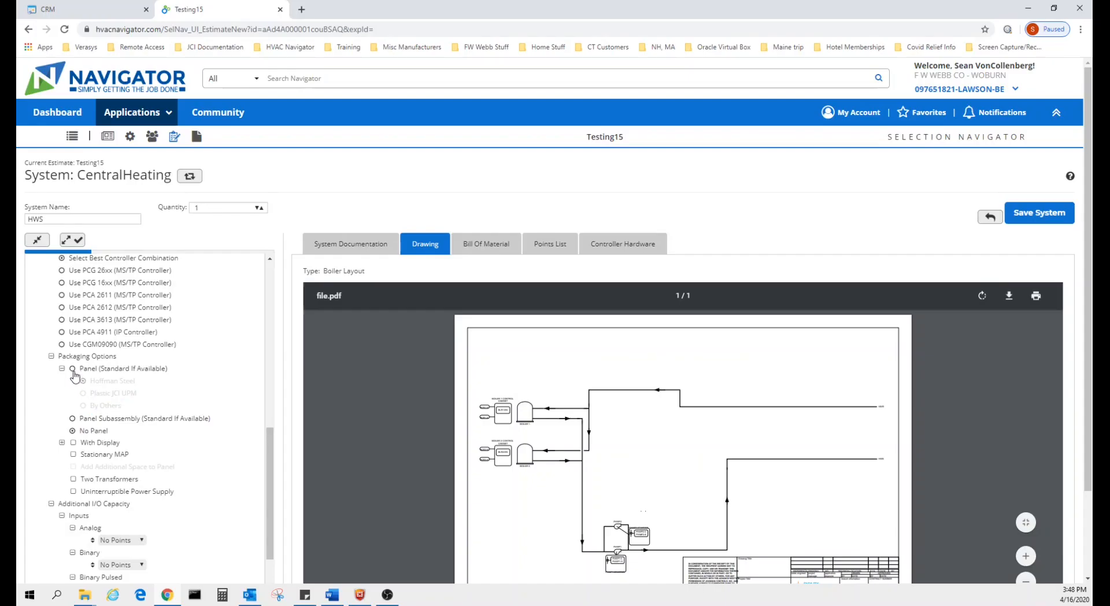
{"action": "left_click", "coordinate": [75, 281]}
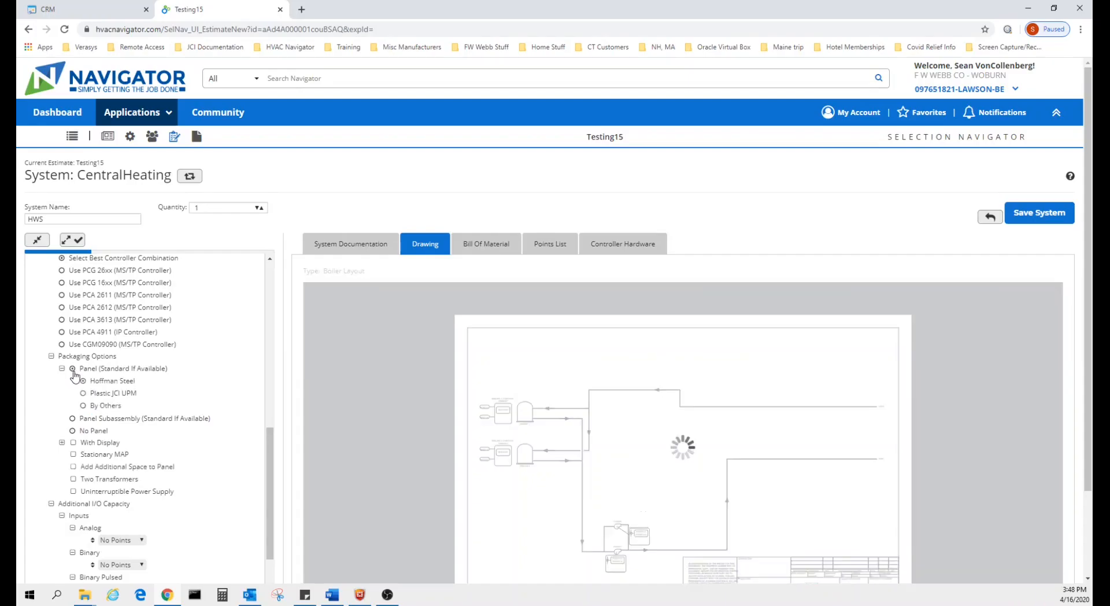
{"action": "scroll", "coordinate": [182, 437], "scroll_direction": "up", "scroll_amount": 10}
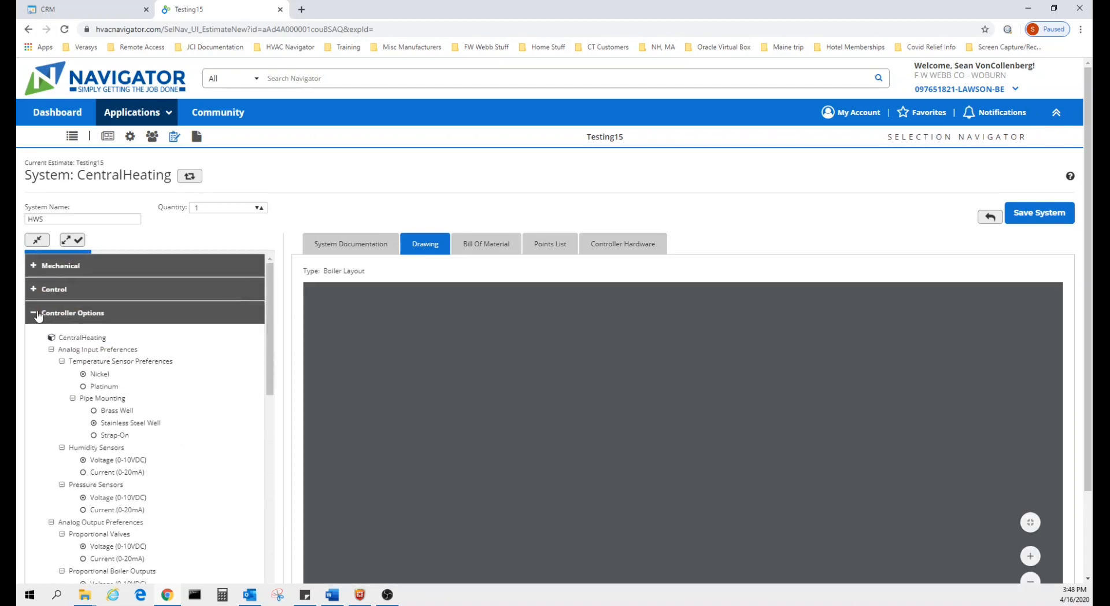
Save the central heating system and return to the estimate details.
{"action": "left_click", "coordinate": [33, 312]}
{"action": "left_click", "coordinate": [1047, 215]}
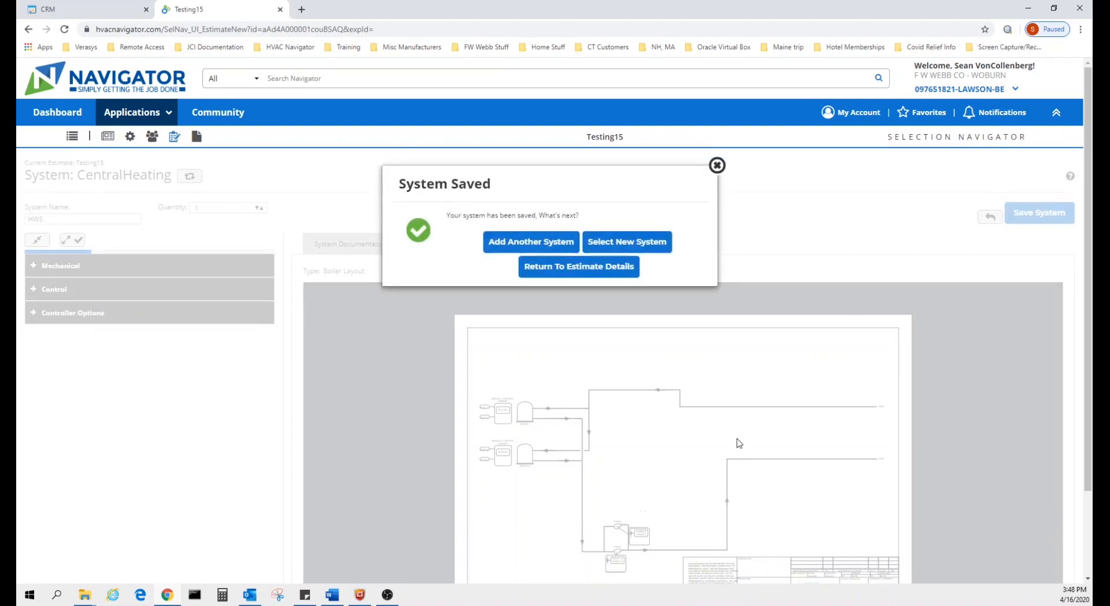
{"action": "left_click", "coordinate": [611, 273]}
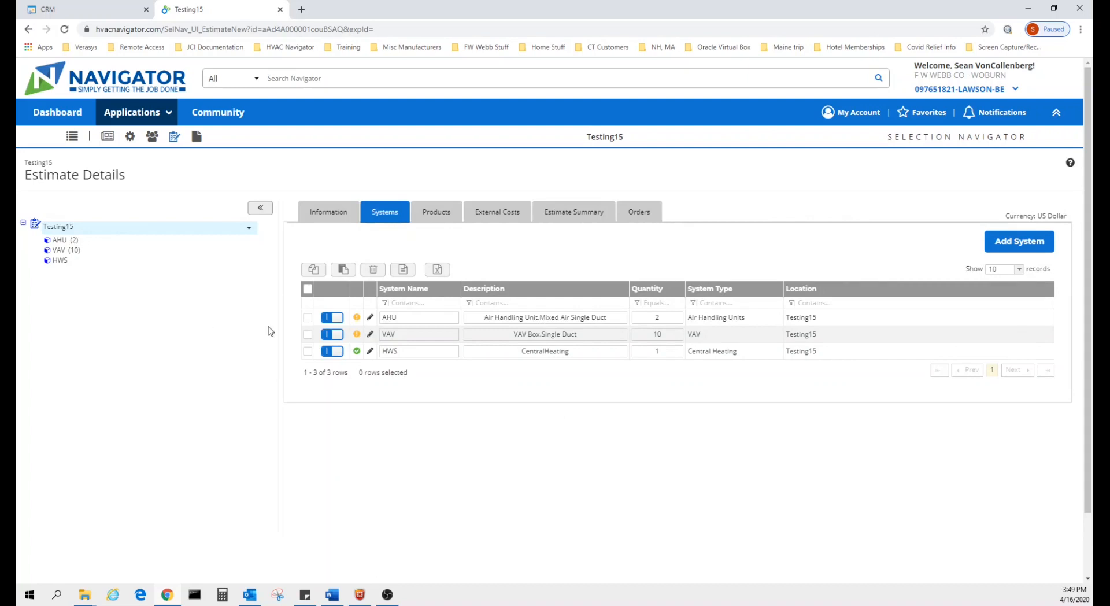
Add an FX Supervisory Controller v14 system to the estimate and start its configuration.
{"action": "left_click", "coordinate": [1036, 245]}
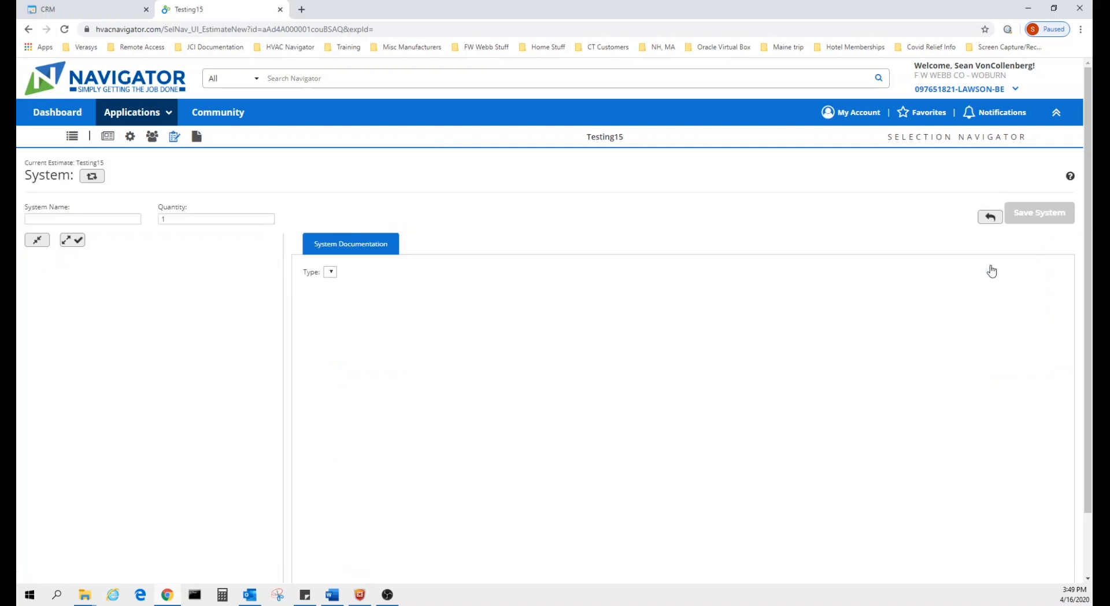
{"action": "scroll", "coordinate": [489, 436], "scroll_direction": "down", "scroll_amount": 3}
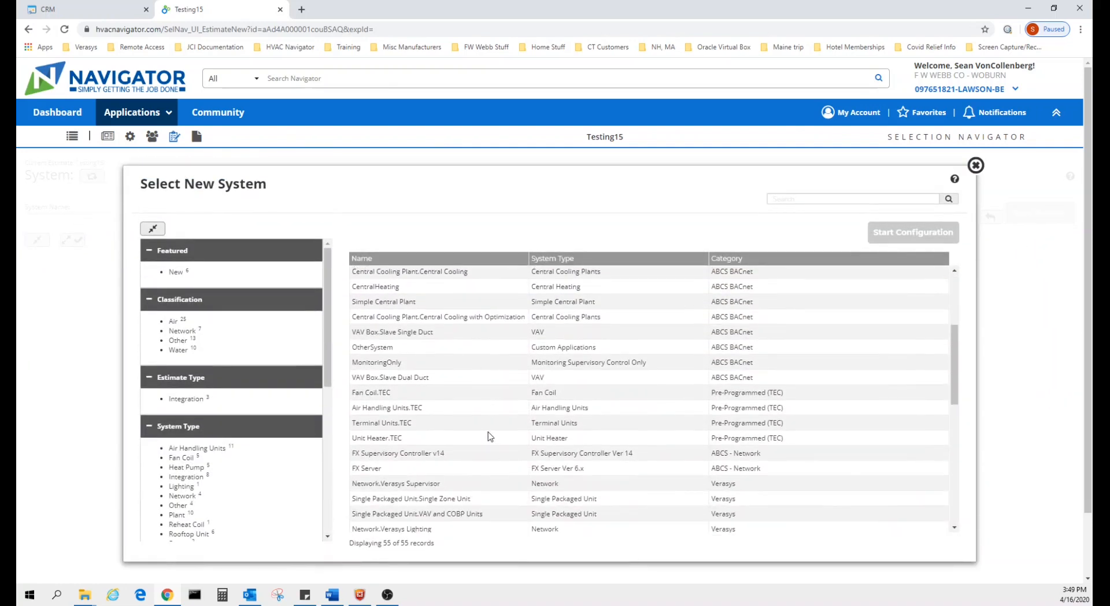
{"action": "left_click", "coordinate": [426, 455]}
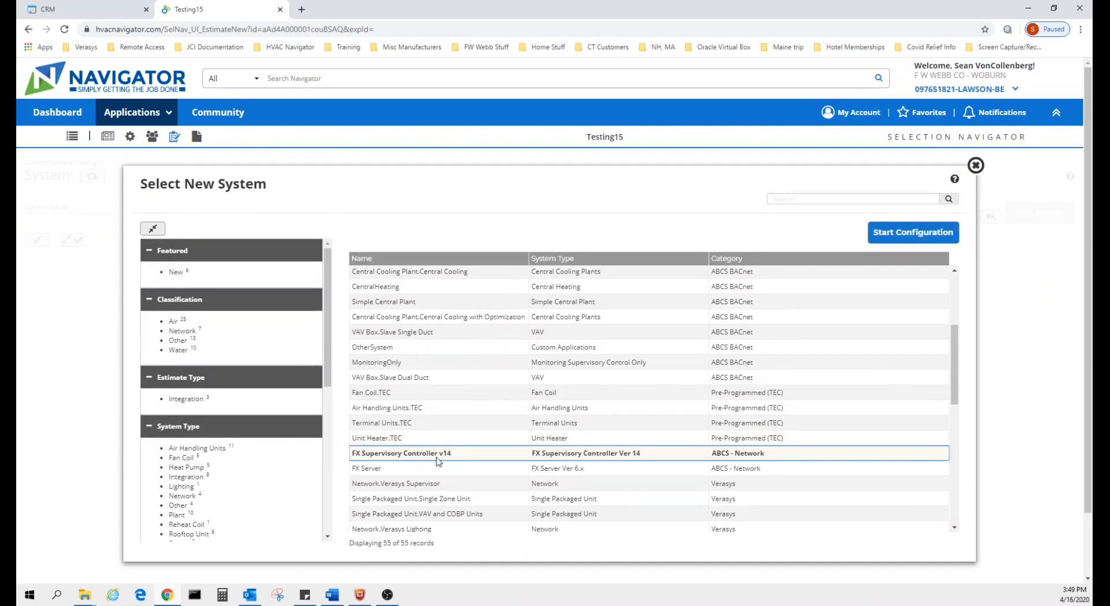
{"action": "left_click", "coordinate": [914, 233]}
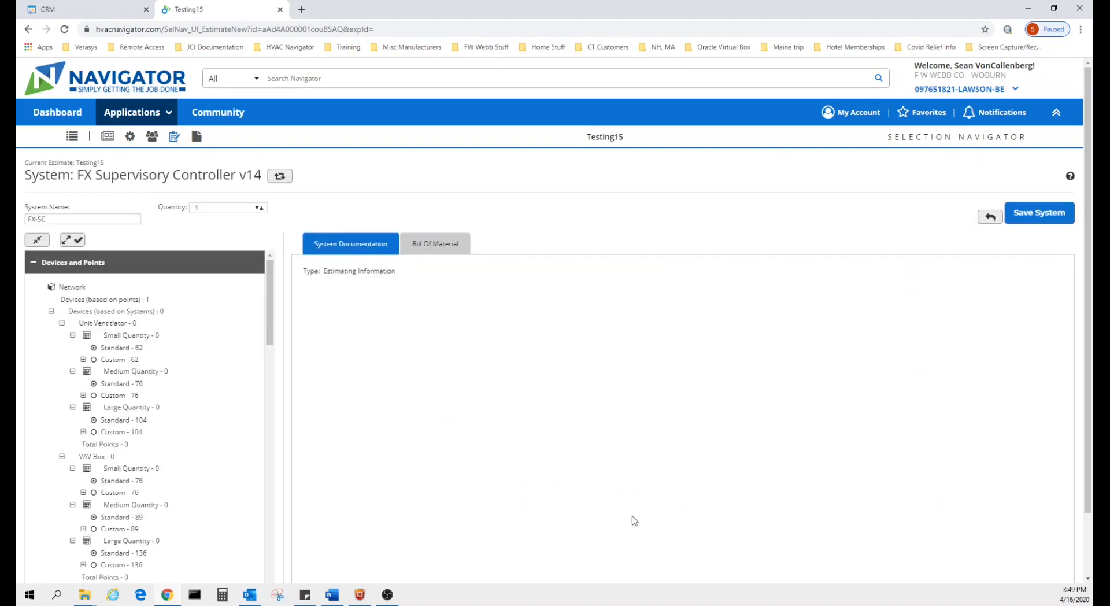
Look through the system-based device groups from Unit Ventilator to Central Heating, collapsing each group and the Devices and Points section.
{"action": "left_click", "coordinate": [123, 385]}
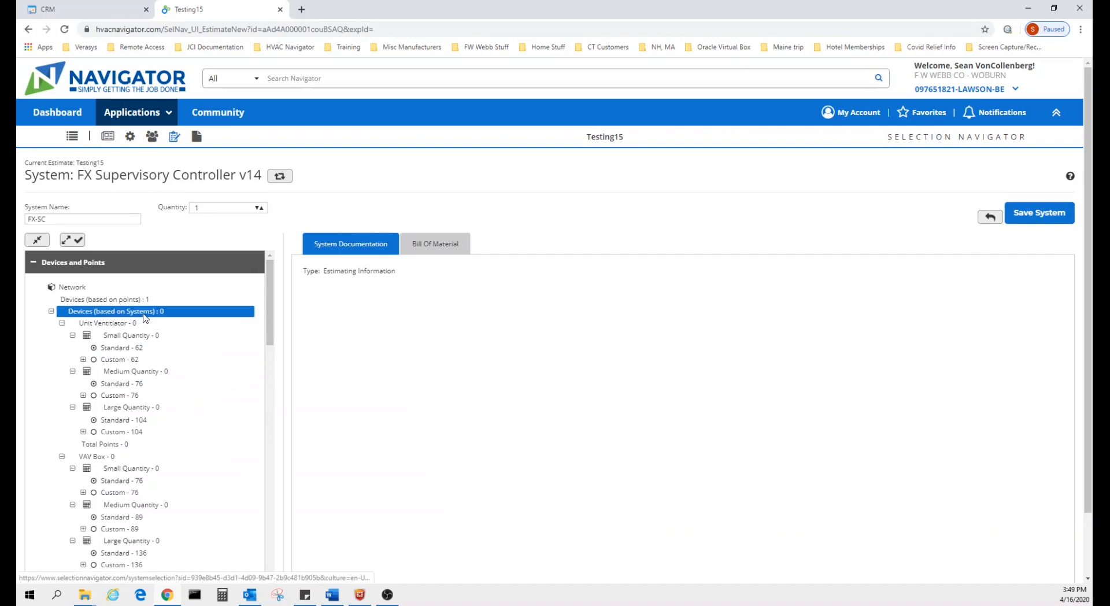
{"action": "left_click", "coordinate": [62, 322]}
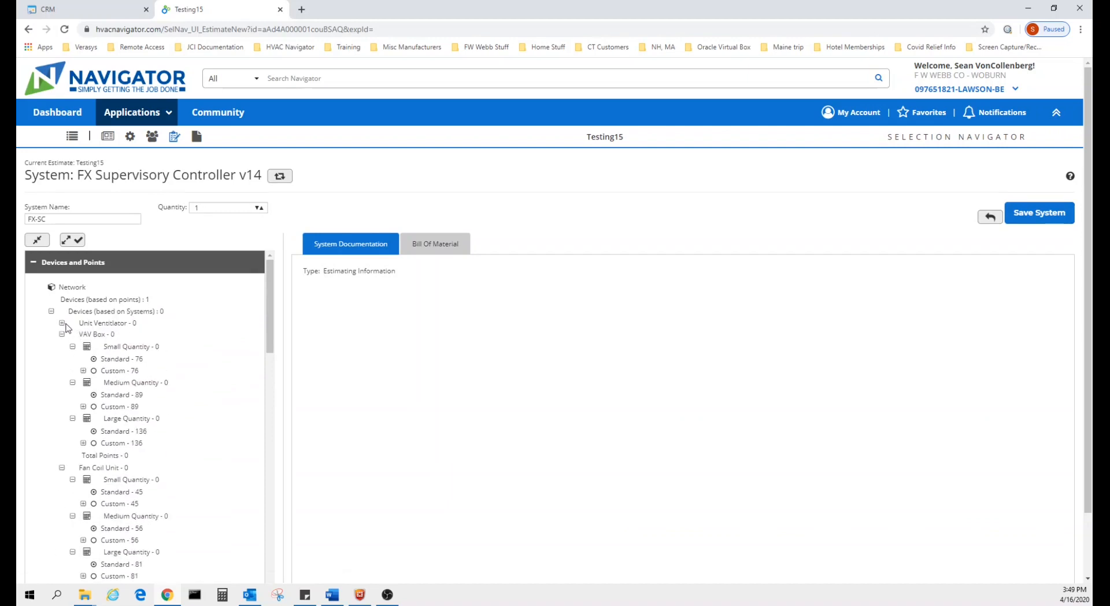
{"action": "left_click", "coordinate": [62, 334]}
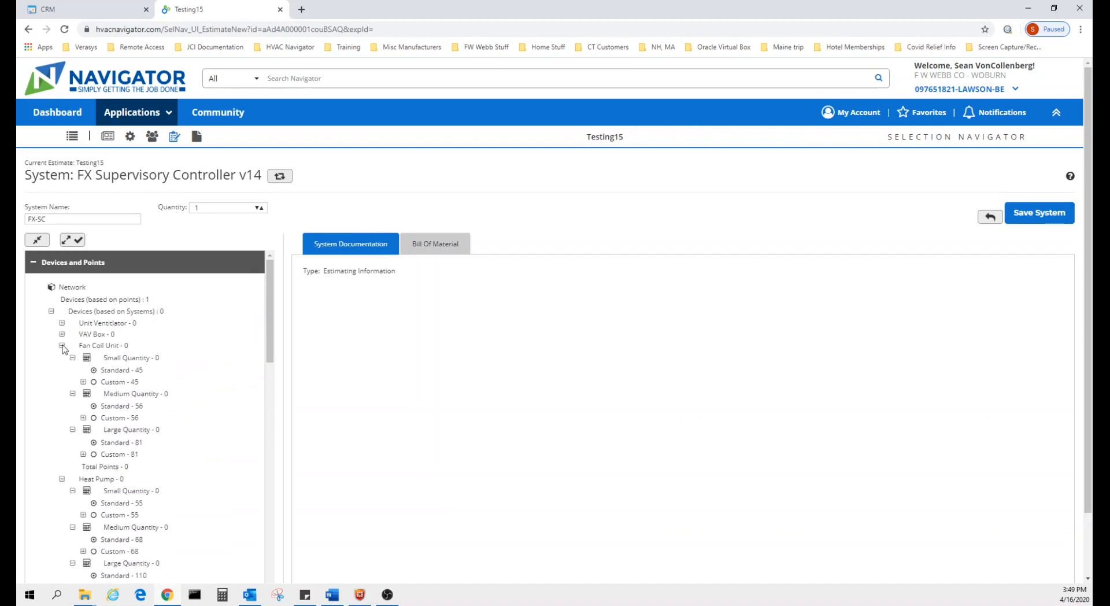
{"action": "left_click", "coordinate": [61, 346]}
{"action": "left_click", "coordinate": [62, 357]}
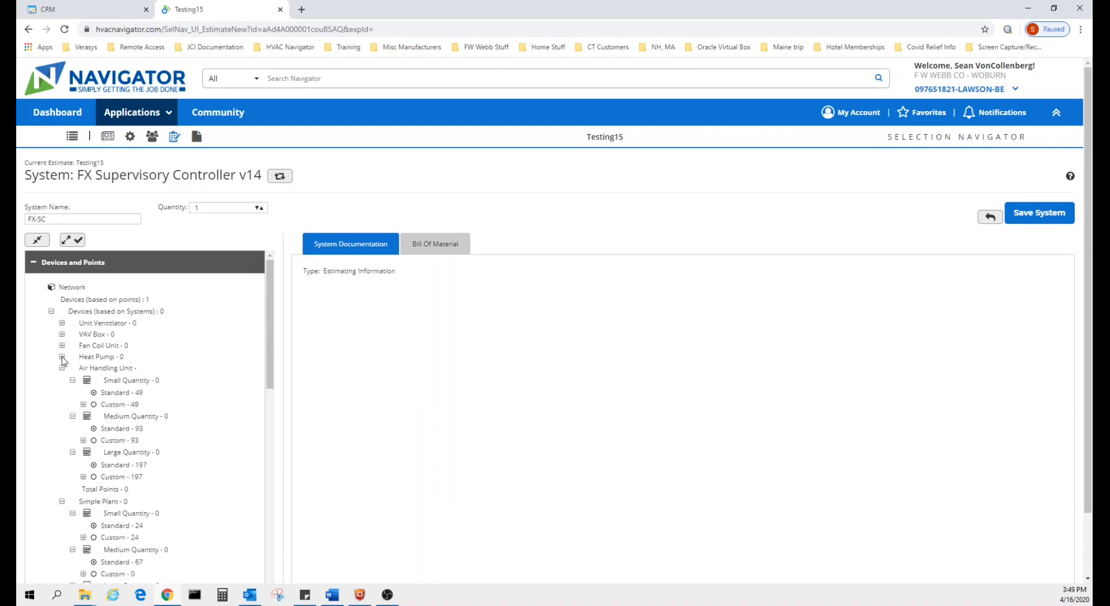
{"action": "left_click", "coordinate": [62, 368]}
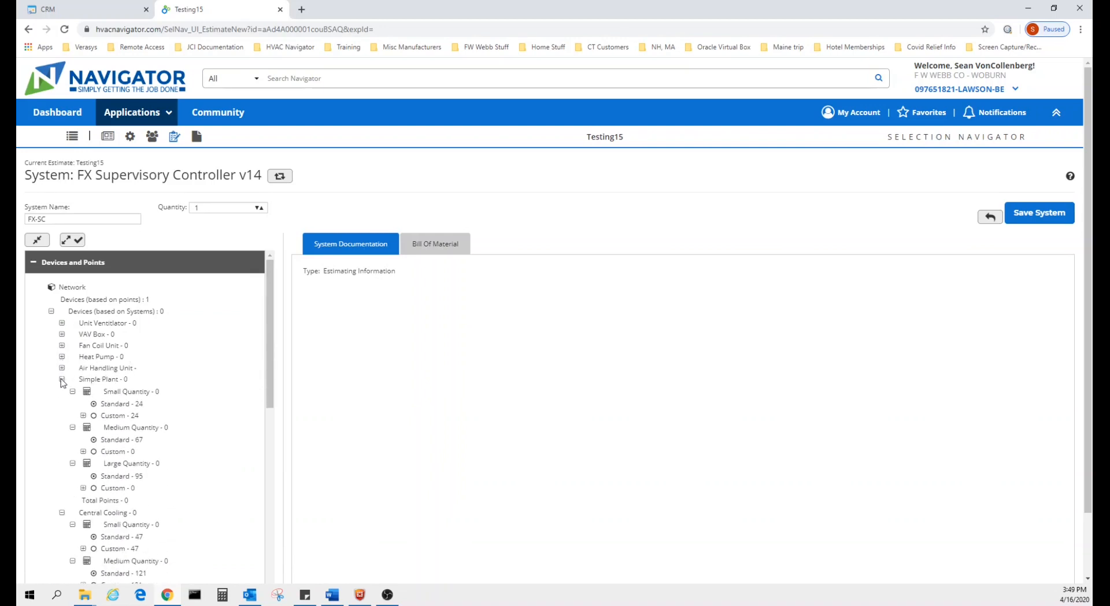
{"action": "left_click", "coordinate": [62, 380]}
{"action": "left_click", "coordinate": [62, 391]}
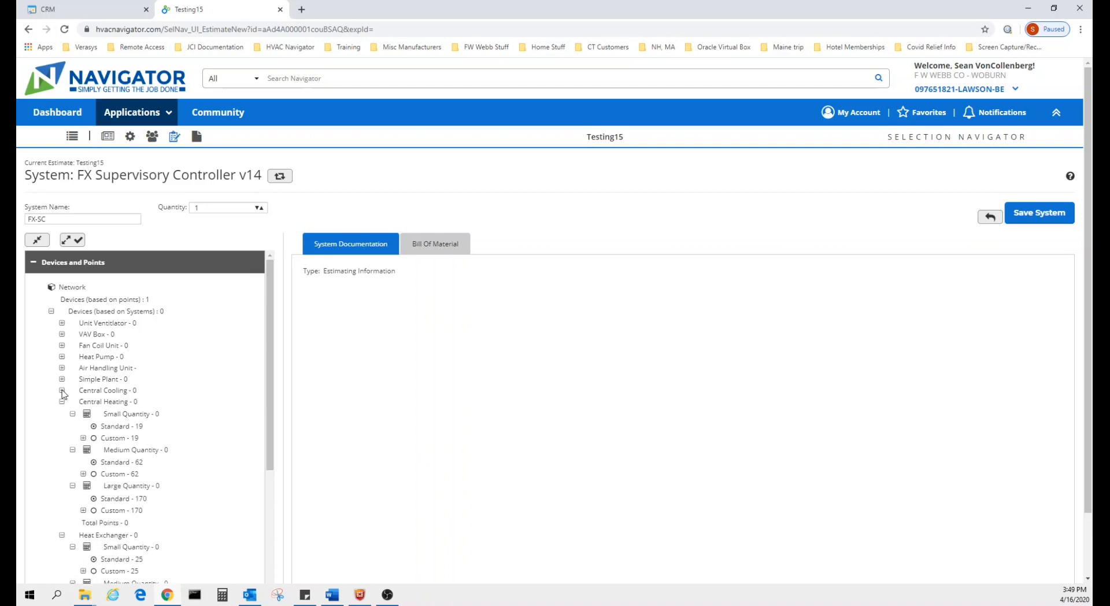
{"action": "left_click", "coordinate": [62, 402]}
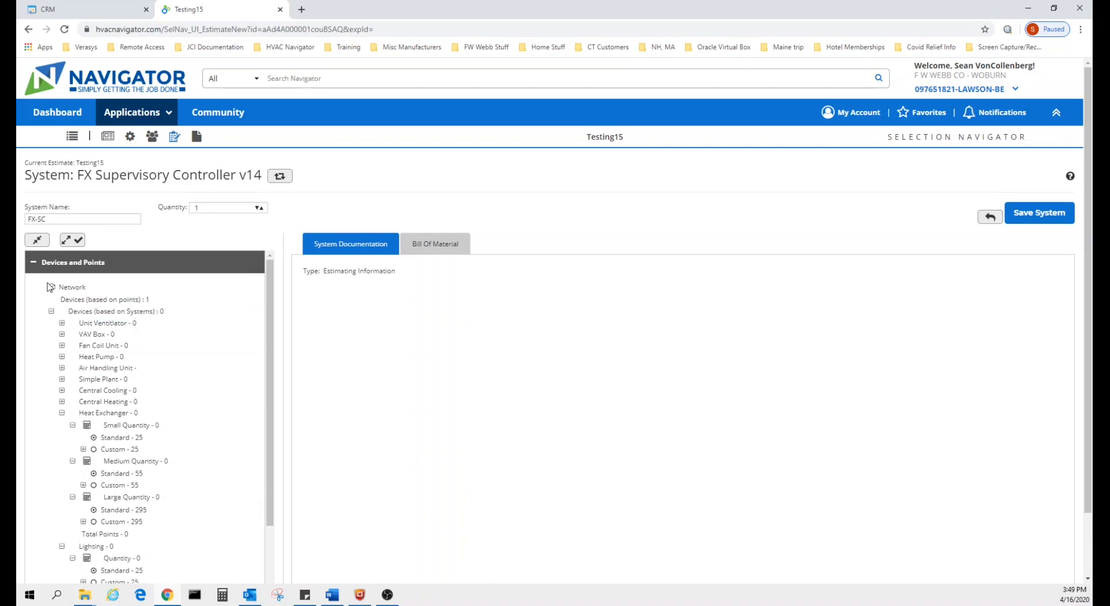
{"action": "left_click", "coordinate": [34, 264]}
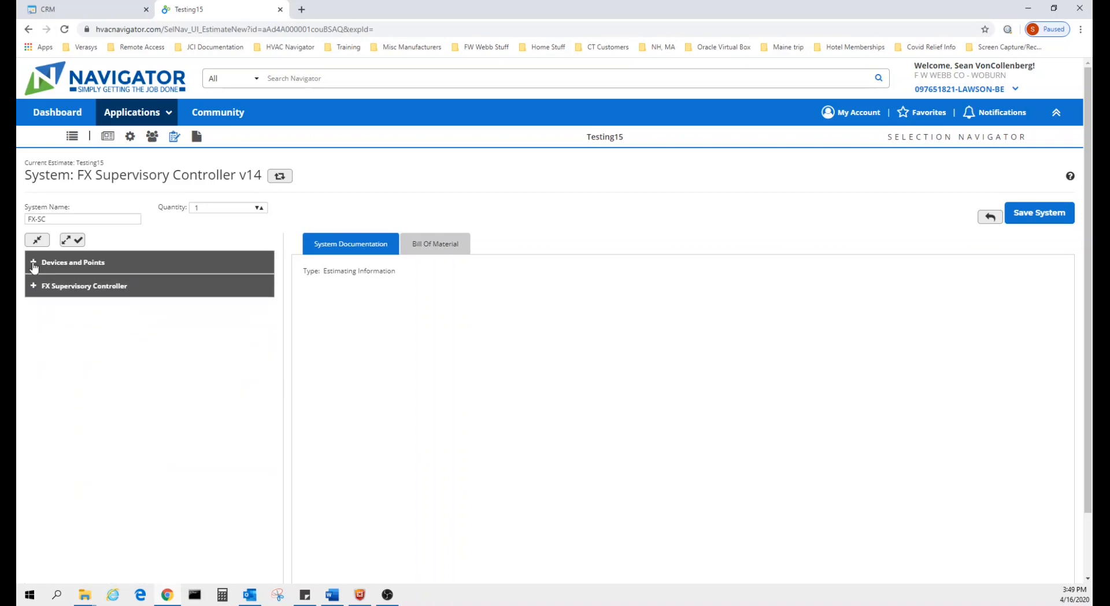
Review the FX Supervisory Controller options, keep software maintenance at 1 year and set the desired license count to 25 Devices.
{"action": "left_click", "coordinate": [35, 287]}
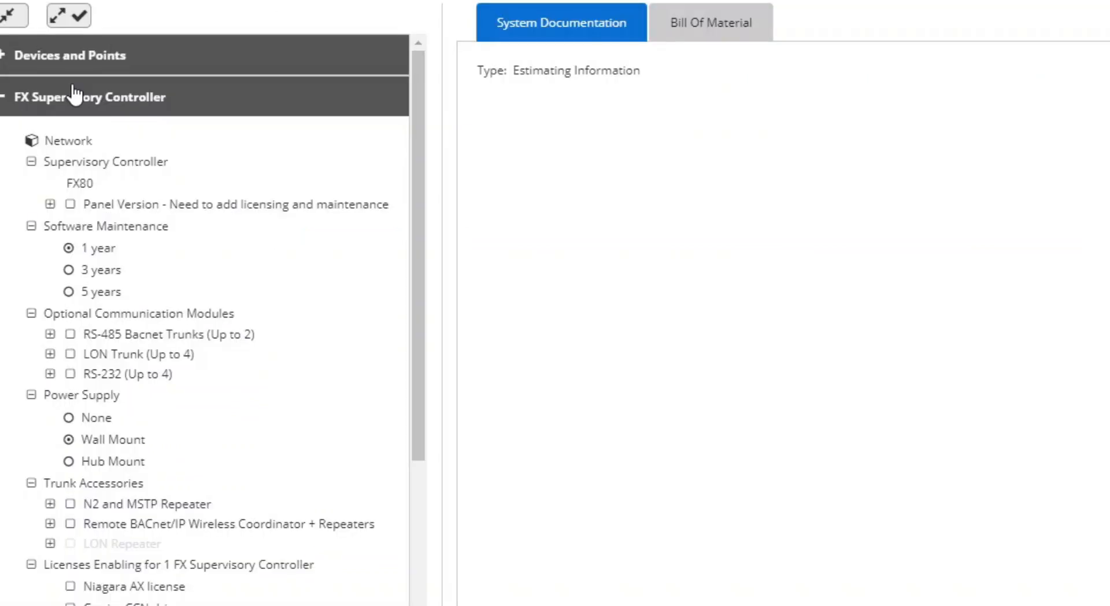
{"action": "left_click", "coordinate": [102, 256]}
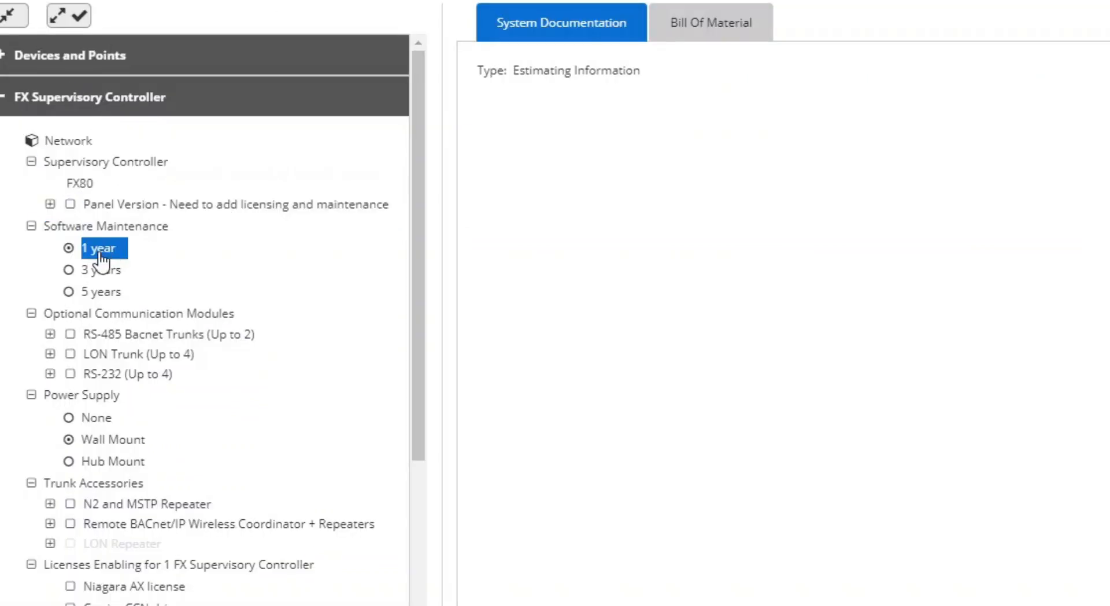
{"action": "scroll", "coordinate": [231, 416], "scroll_direction": "down", "scroll_amount": 3}
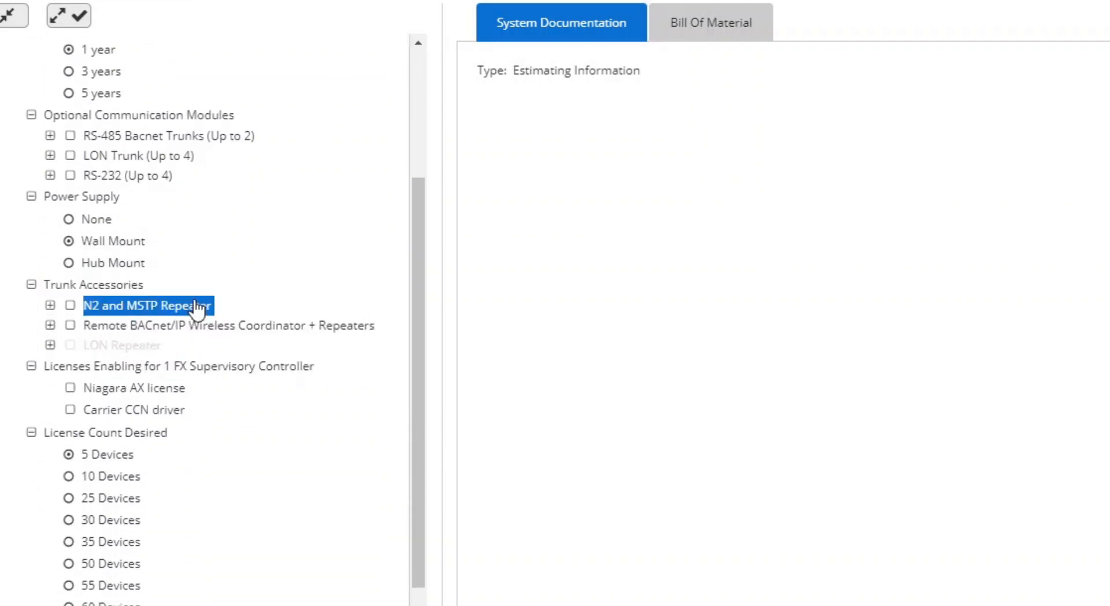
{"action": "scroll", "coordinate": [145, 341], "scroll_direction": "down", "scroll_amount": 2}
{"action": "left_click", "coordinate": [69, 398]}
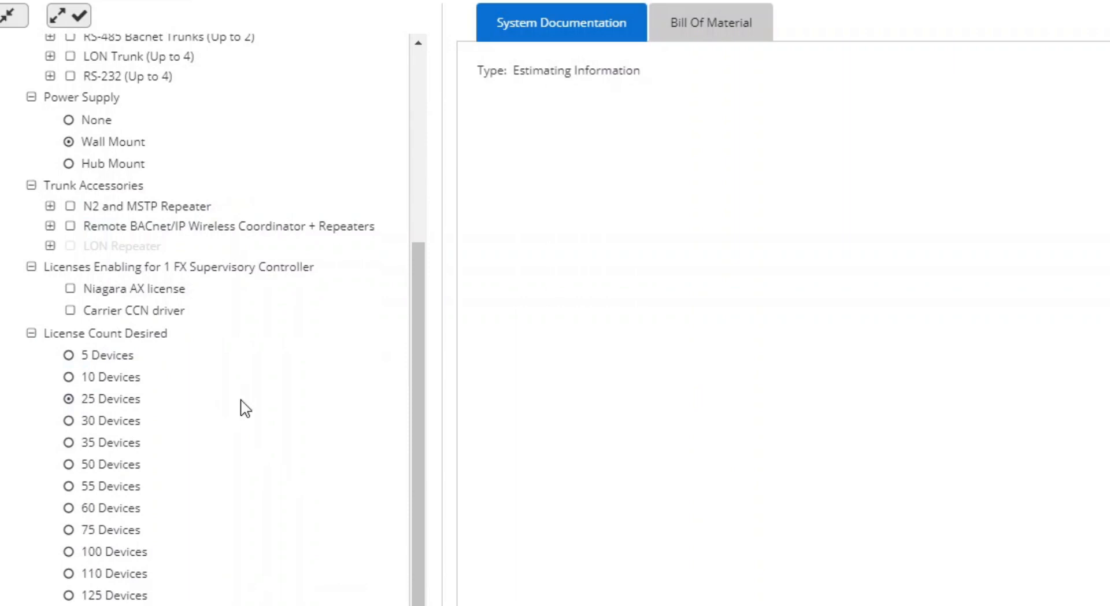
Save the supervisory controller system and return to the estimate details.
{"action": "scroll", "coordinate": [244, 535], "scroll_direction": "up", "scroll_amount": 5}
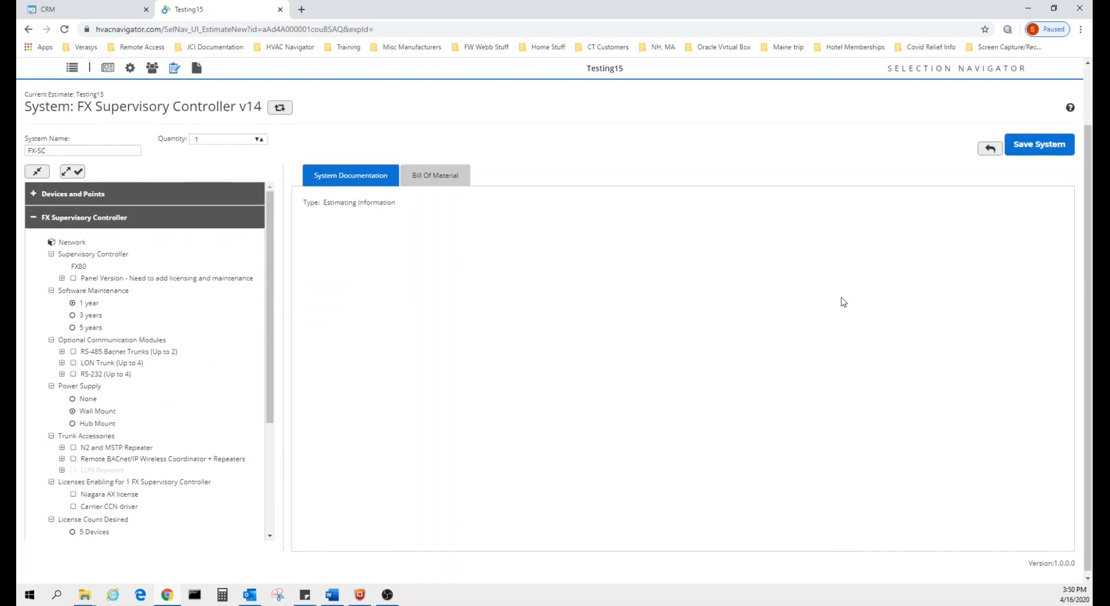
{"action": "scroll", "coordinate": [841, 302], "scroll_direction": "up", "scroll_amount": 2}
{"action": "left_click", "coordinate": [1030, 214]}
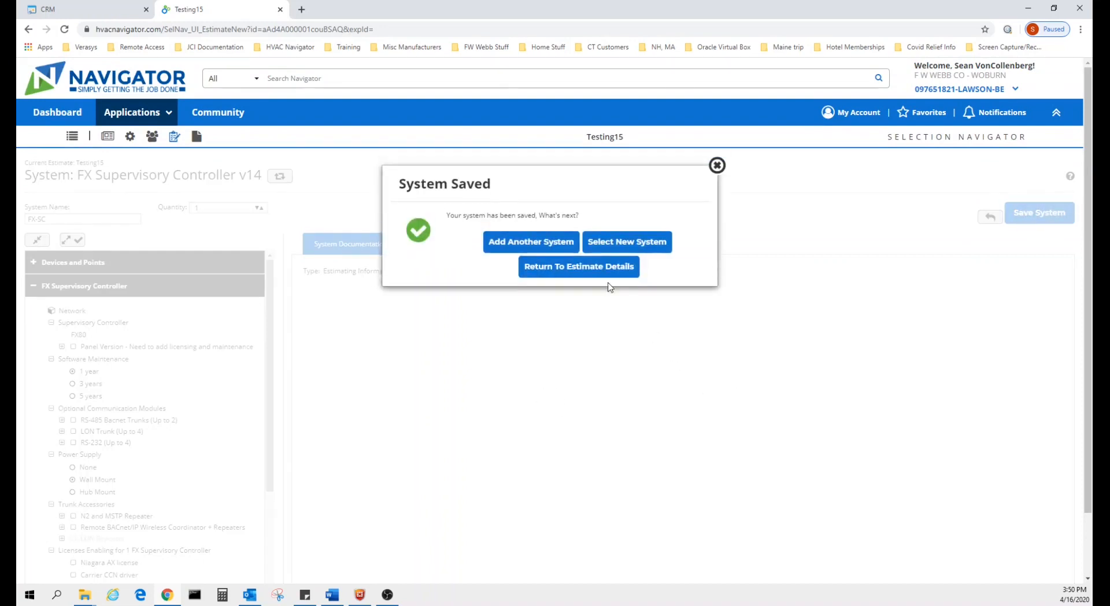
{"action": "left_click", "coordinate": [604, 271]}
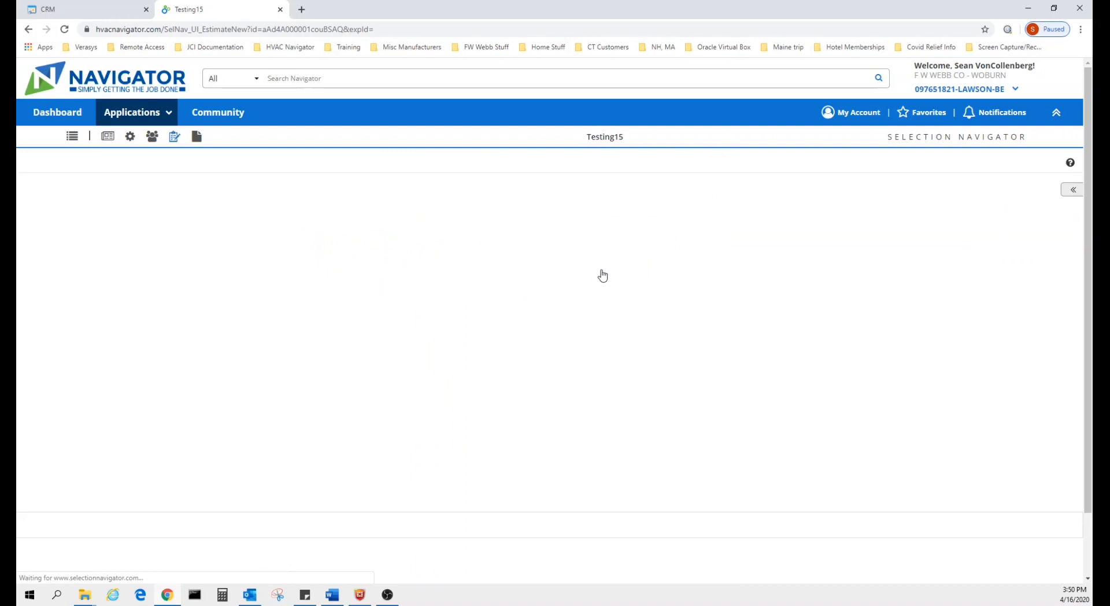